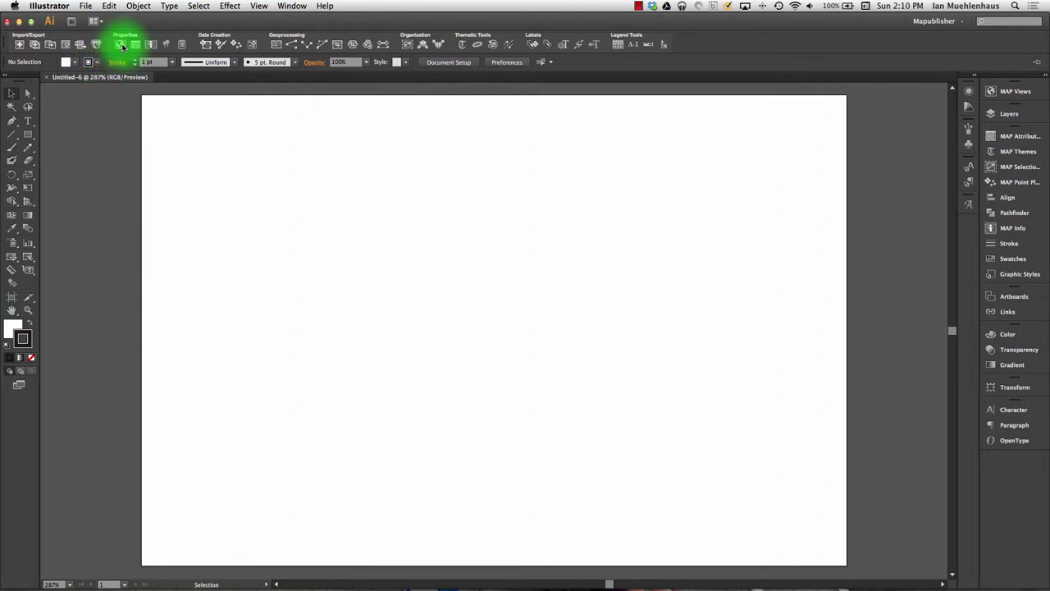
Step: Show the MAP Views panel, which lists only Layer 1 under Non-MAP Layers
left_click(1020, 92)
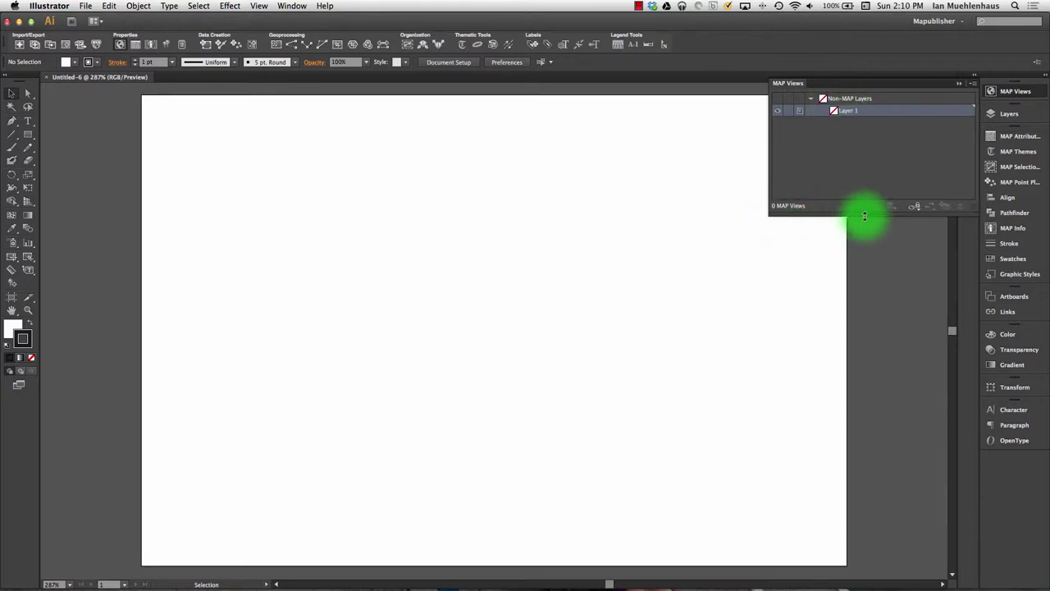
left_click(1014, 114)
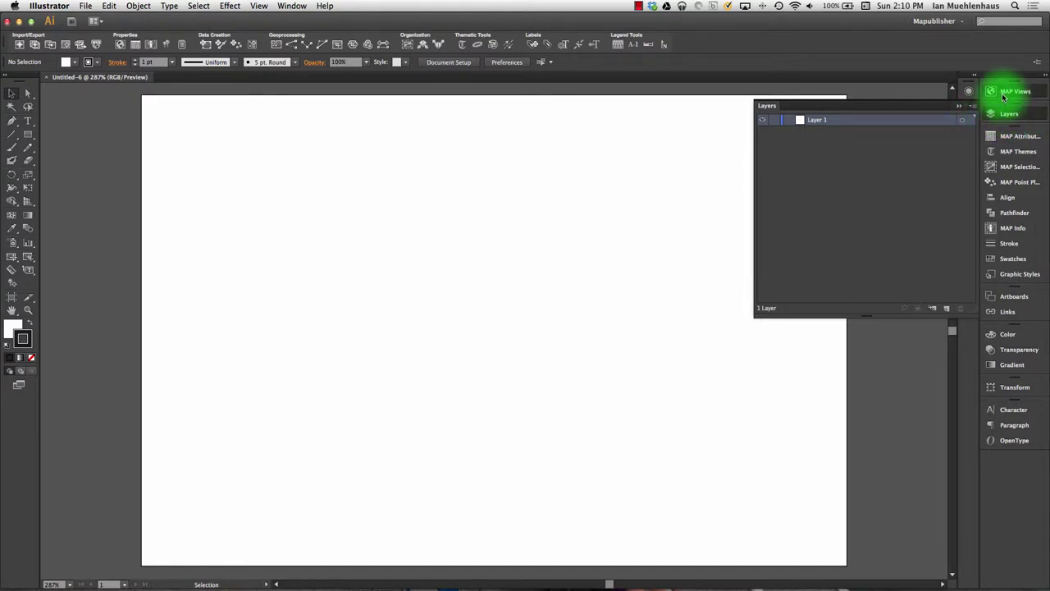
left_click(1005, 95)
left_click_drag(872, 112, 837, 105)
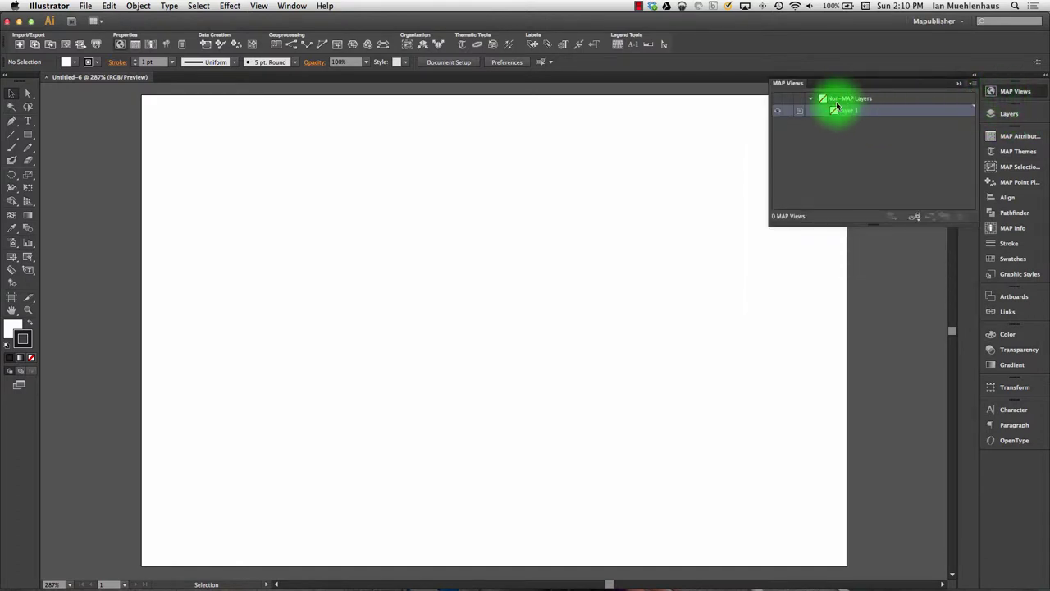
Step: Type the heading 'This is the World...' near the artboard's top-left
left_click(27, 121)
left_click(166, 121)
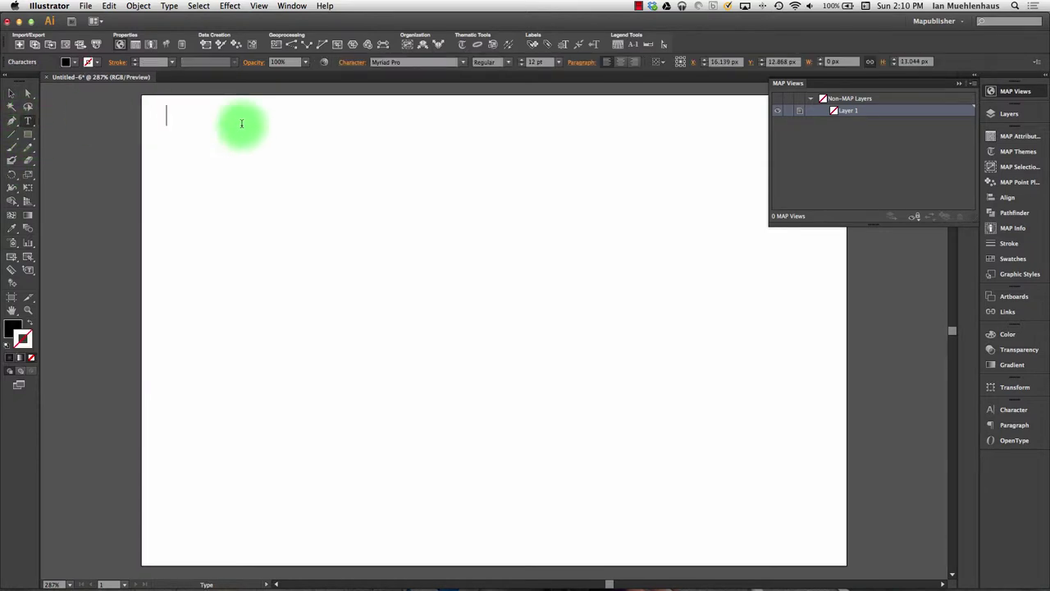
type("THis is")
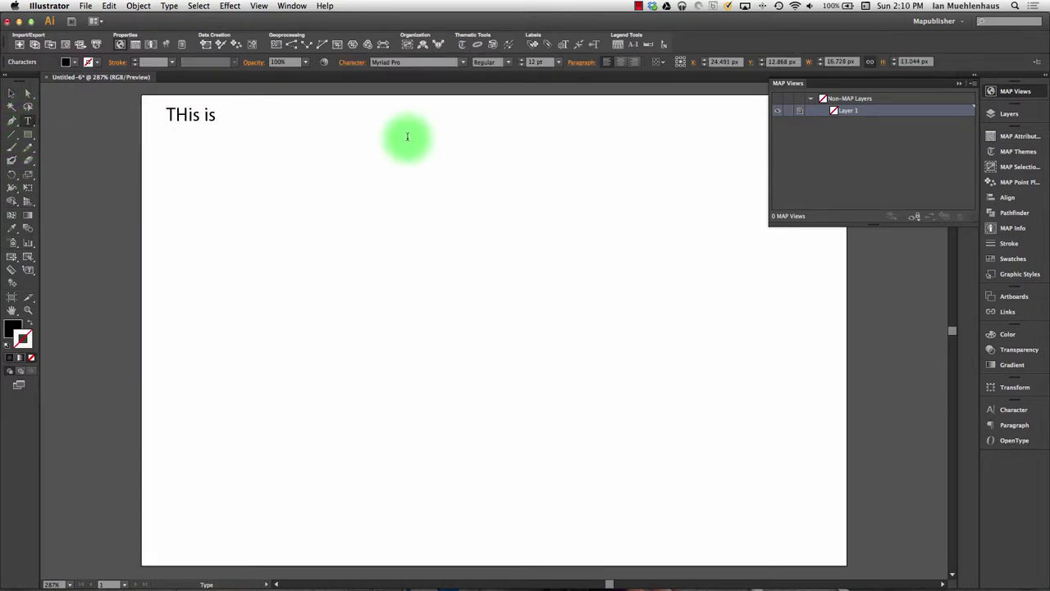
key("BackSpace")
key("BackSpace")
key("BackSpace")
key("BackSpace")
key("BackSpace")
key("BackSpace")
type("his is the World")
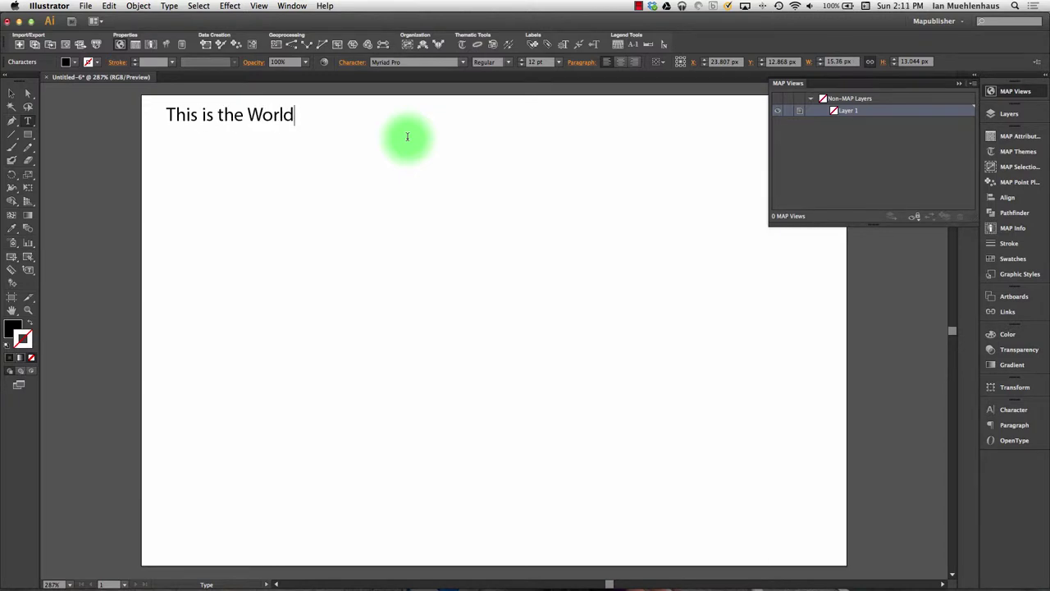
type("...")
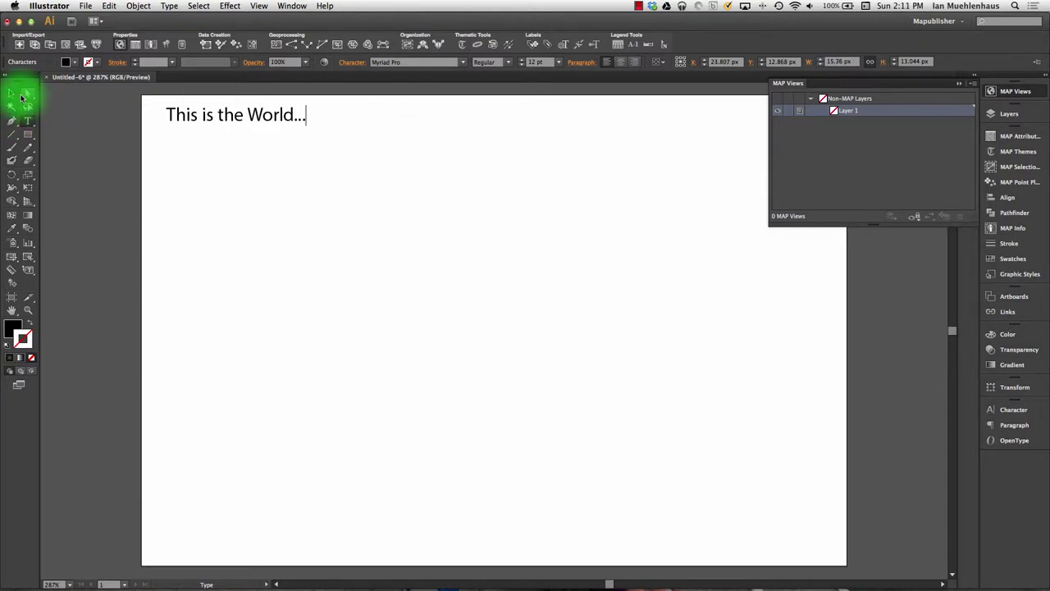
left_click(22, 97)
Step: Rename Layer 1 to 'Title' in the Layers panel
left_click(1006, 115)
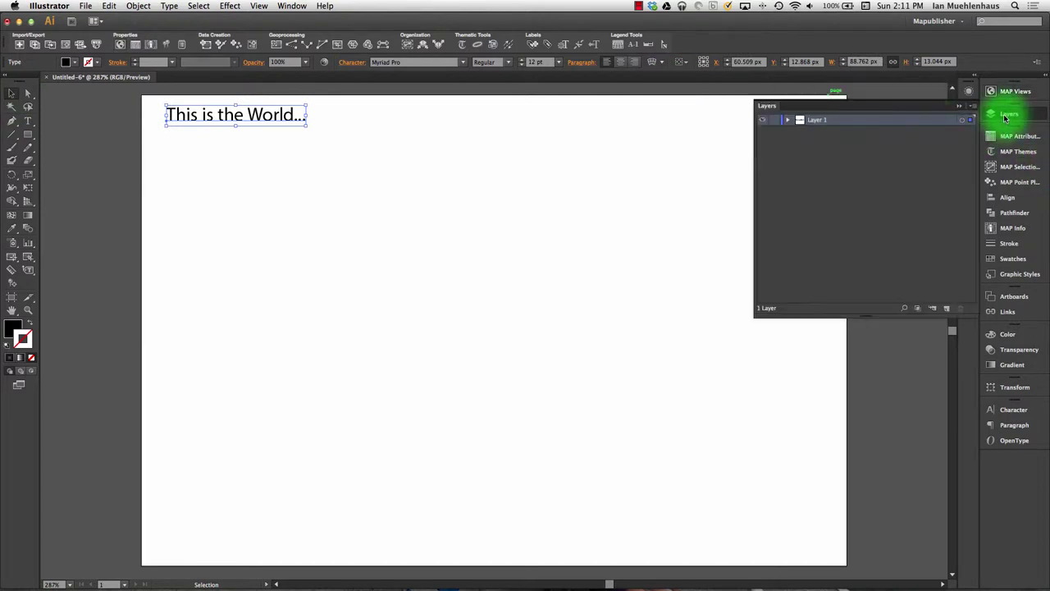
left_click(789, 122)
double_click(813, 120)
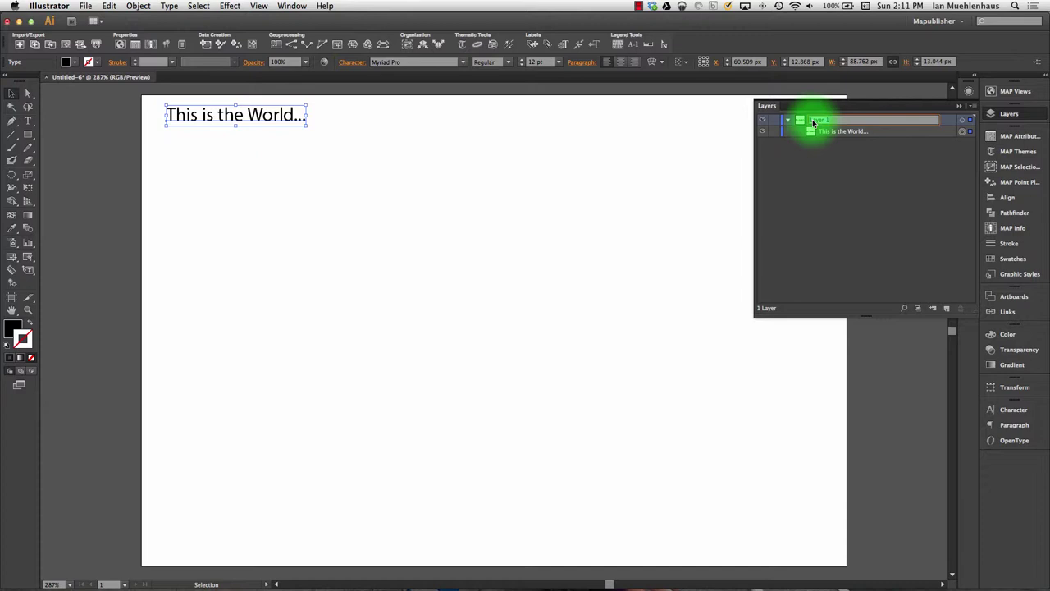
type("Title")
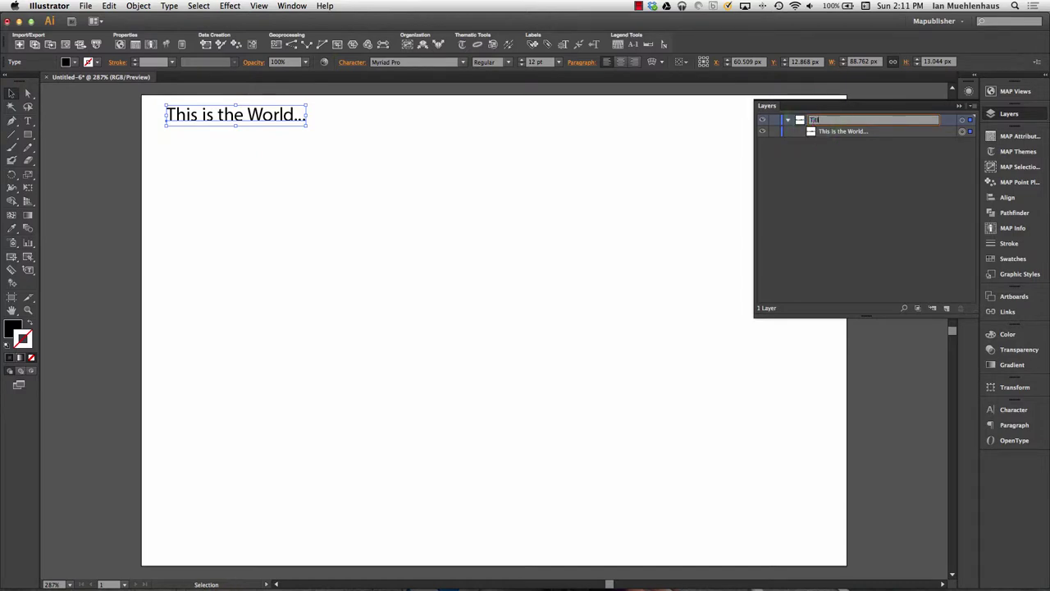
key("Return")
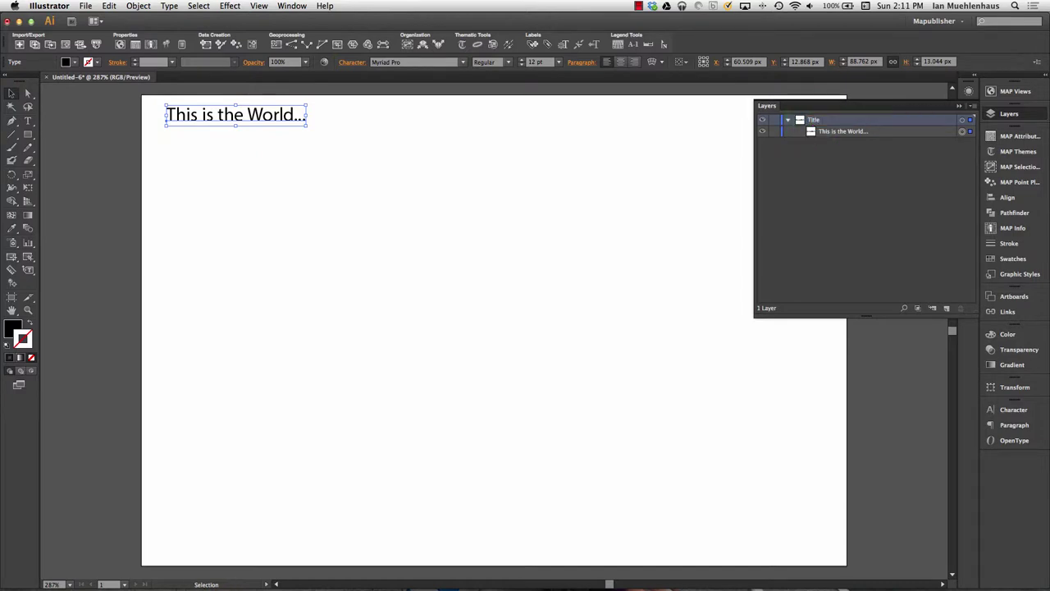
Step: Return to MAP Views and collapse the Non-MAP Layers group
left_click(1035, 91)
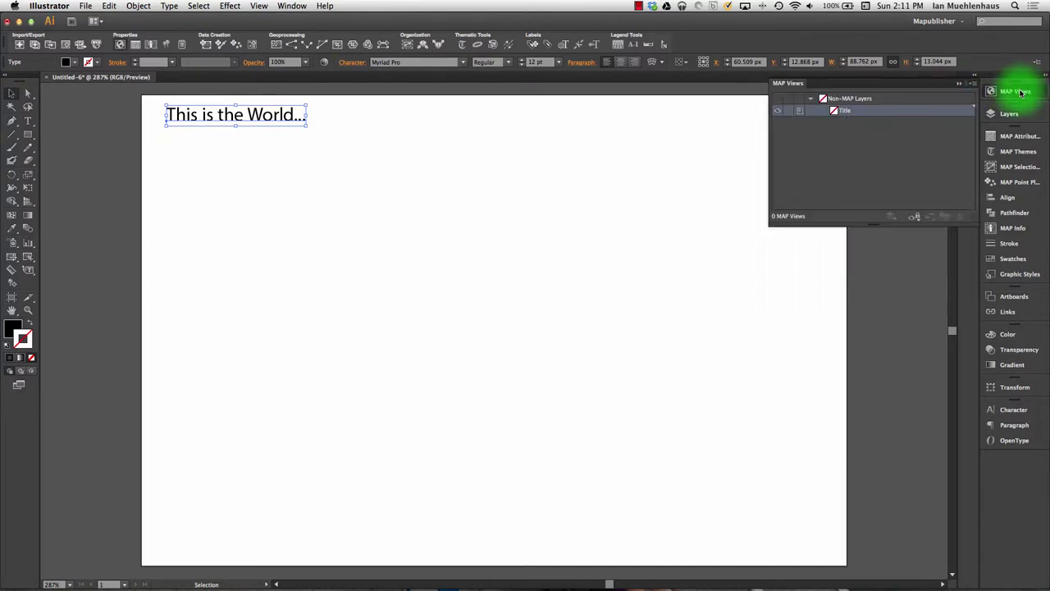
left_click(813, 100)
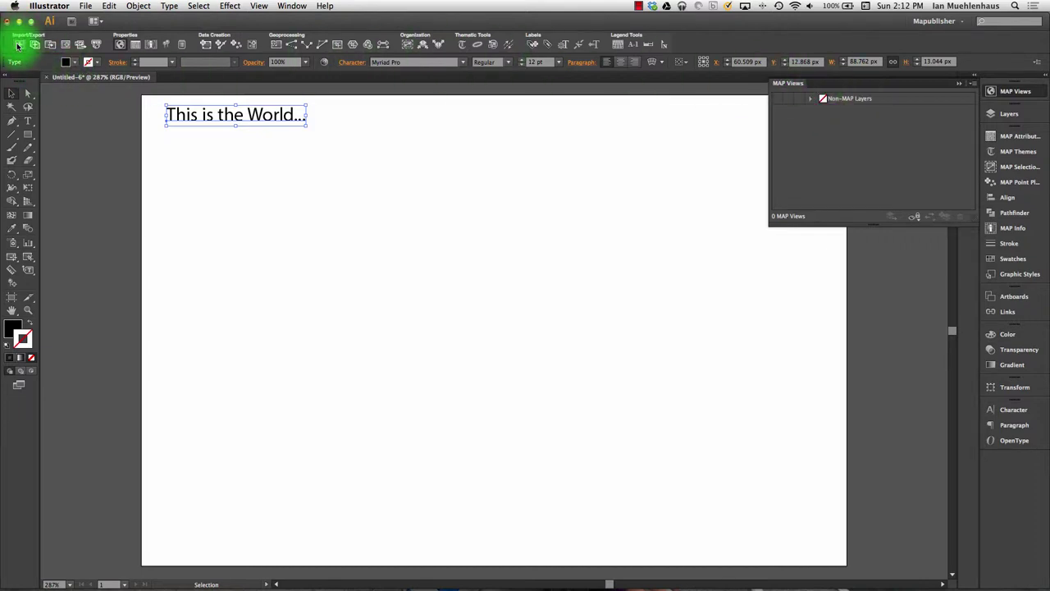
Step: Simple Import ne_110m_admin_0_countries.shp from NaturalEarth_SmallScale > 110m_cultural
left_click(20, 45)
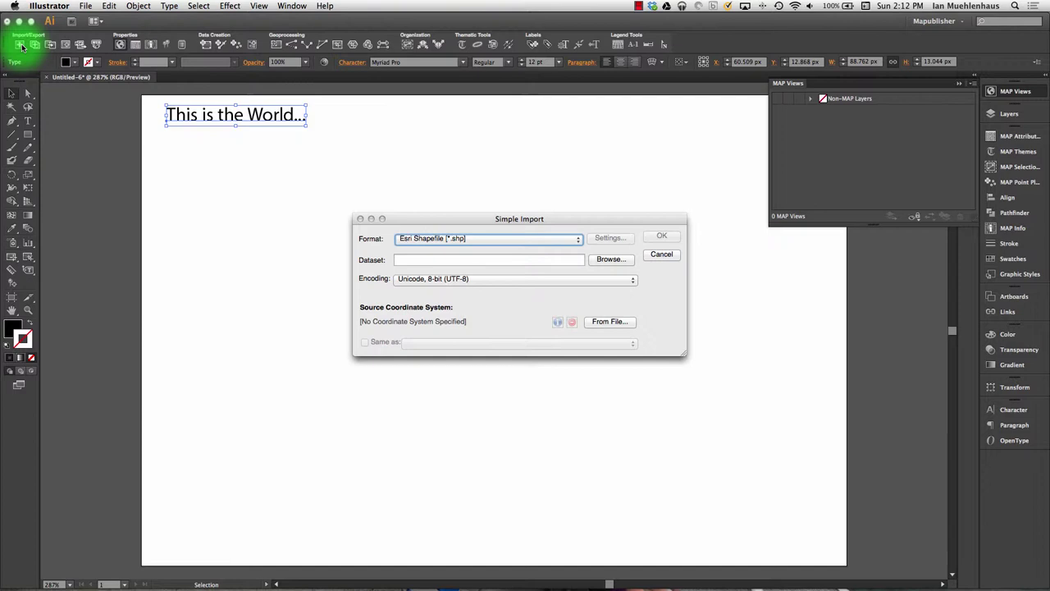
left_click(612, 259)
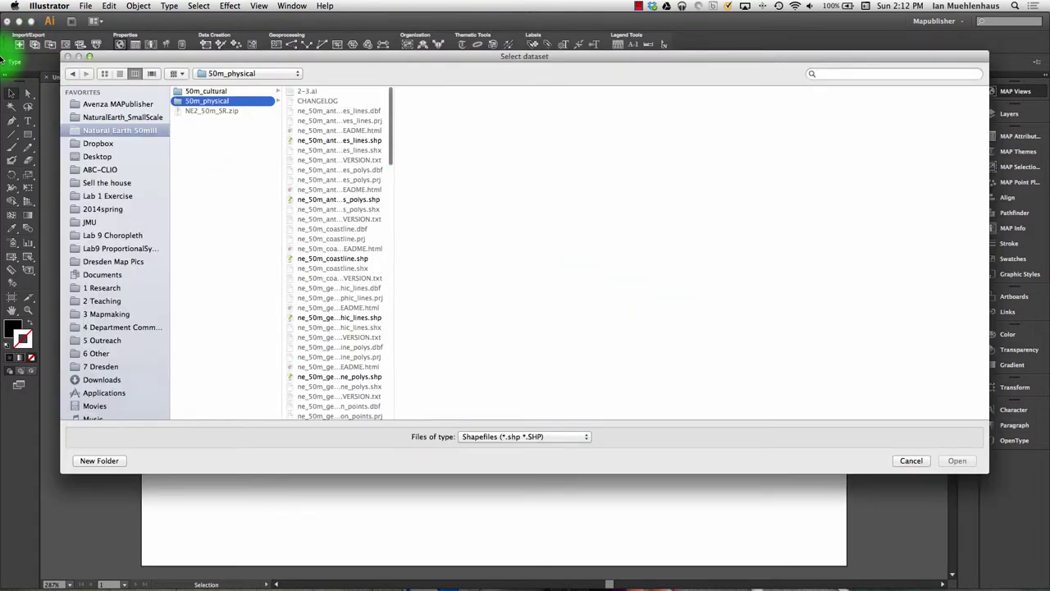
left_click(125, 120)
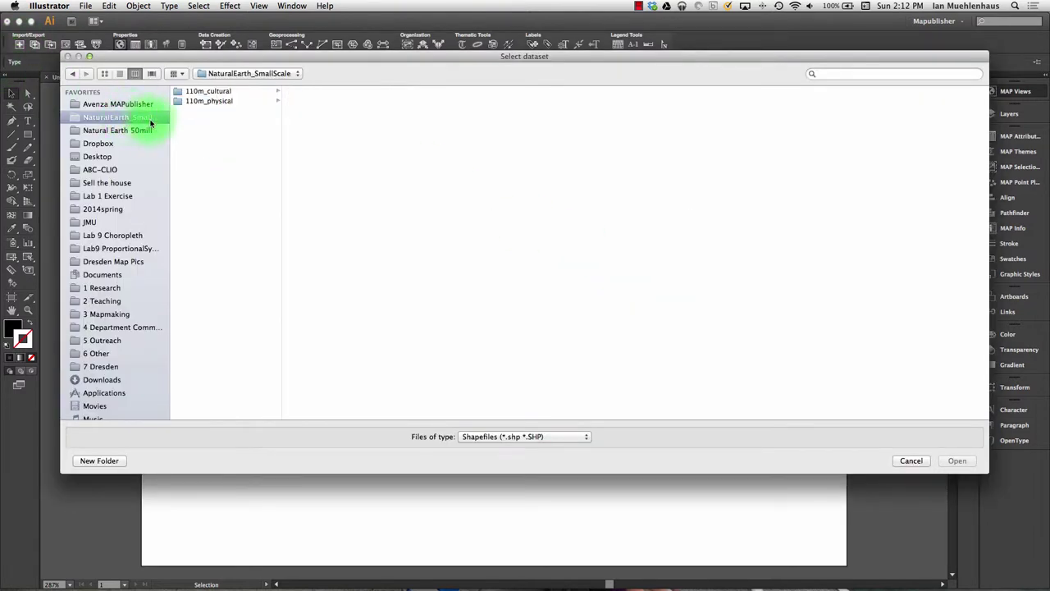
left_click(209, 91)
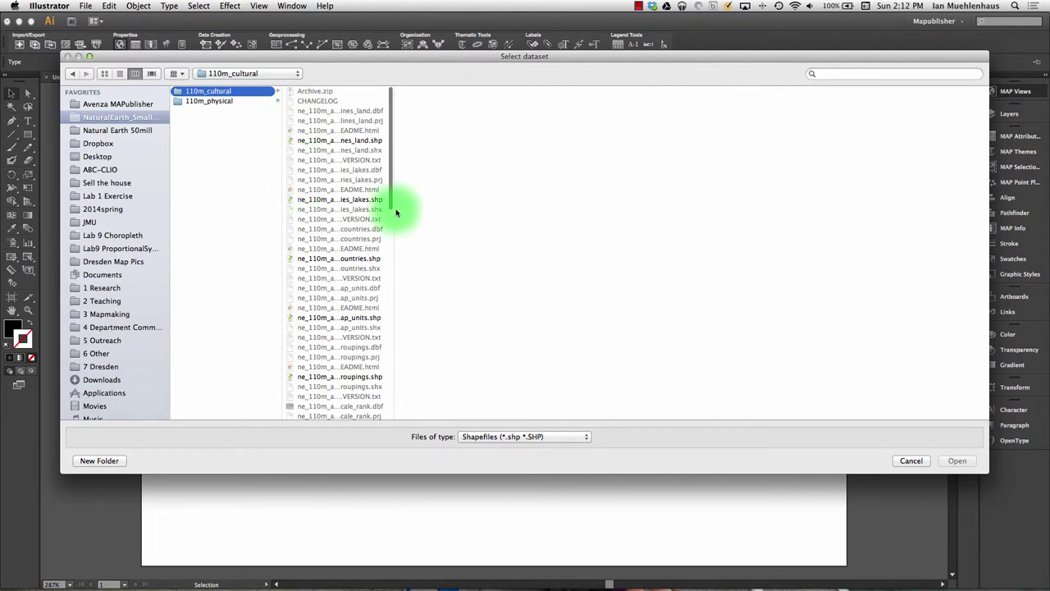
left_click_drag(394, 206, 604, 206)
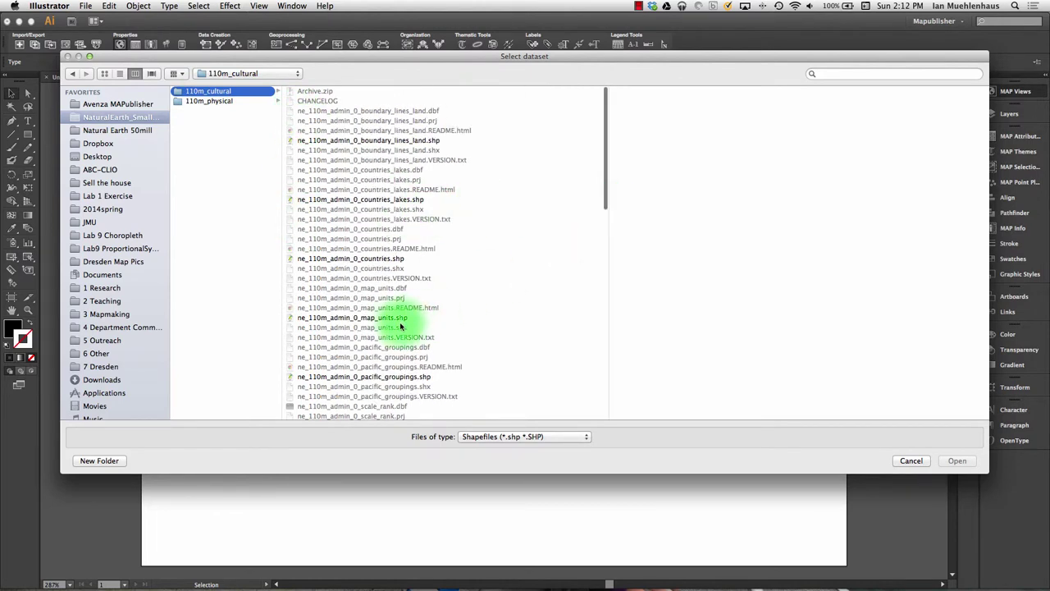
left_click(382, 259)
left_click(966, 464)
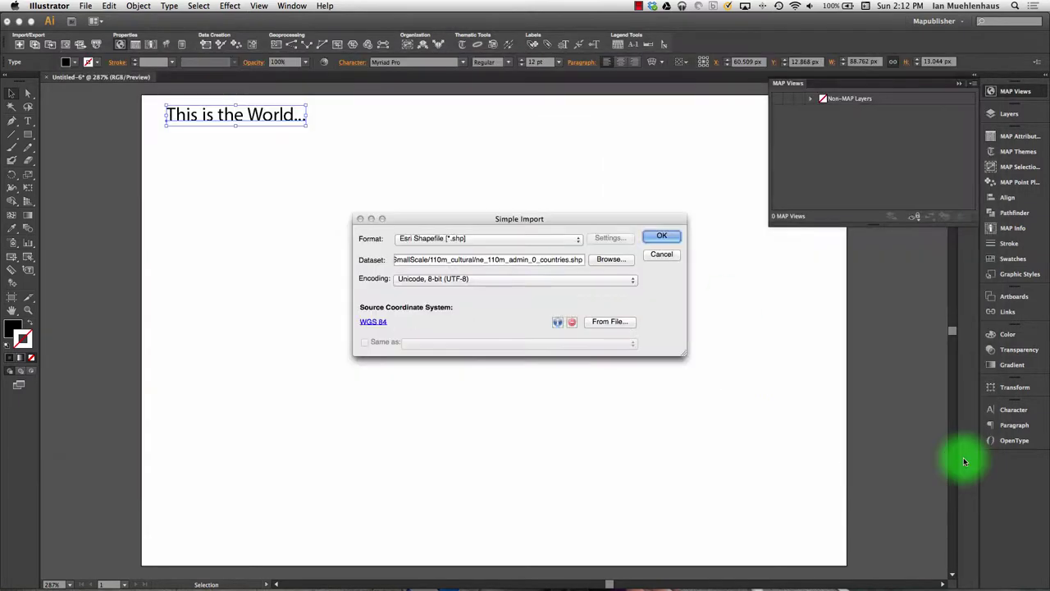
left_click(667, 235)
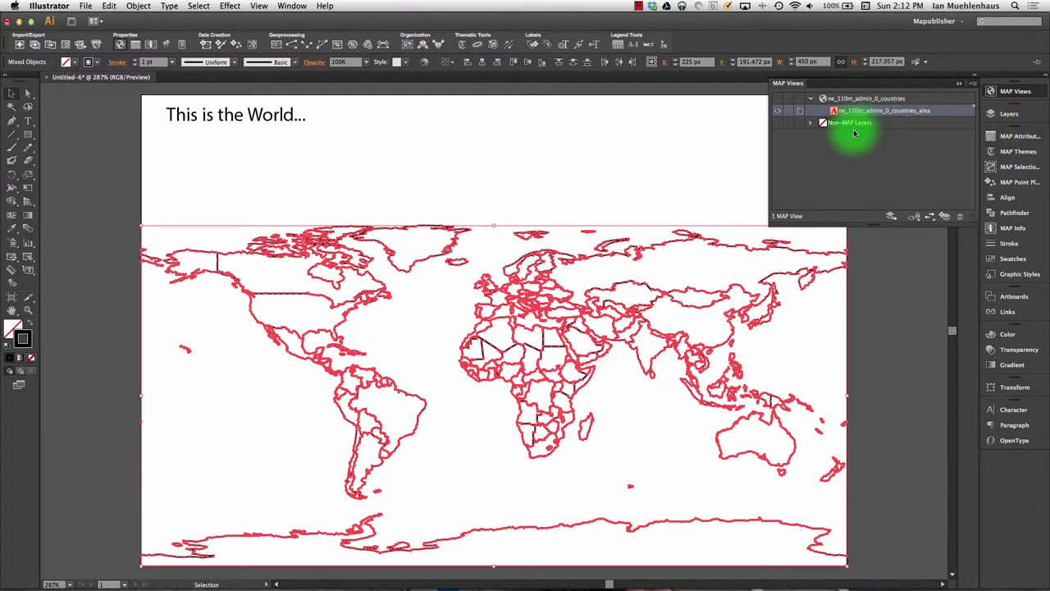
left_click(809, 124)
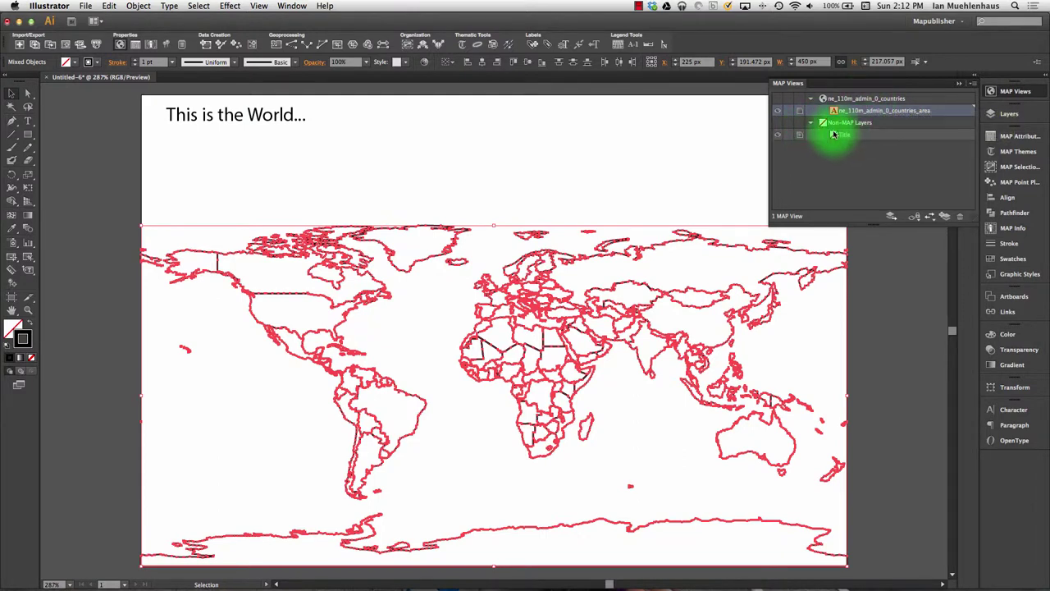
left_click(794, 137)
left_click(778, 137)
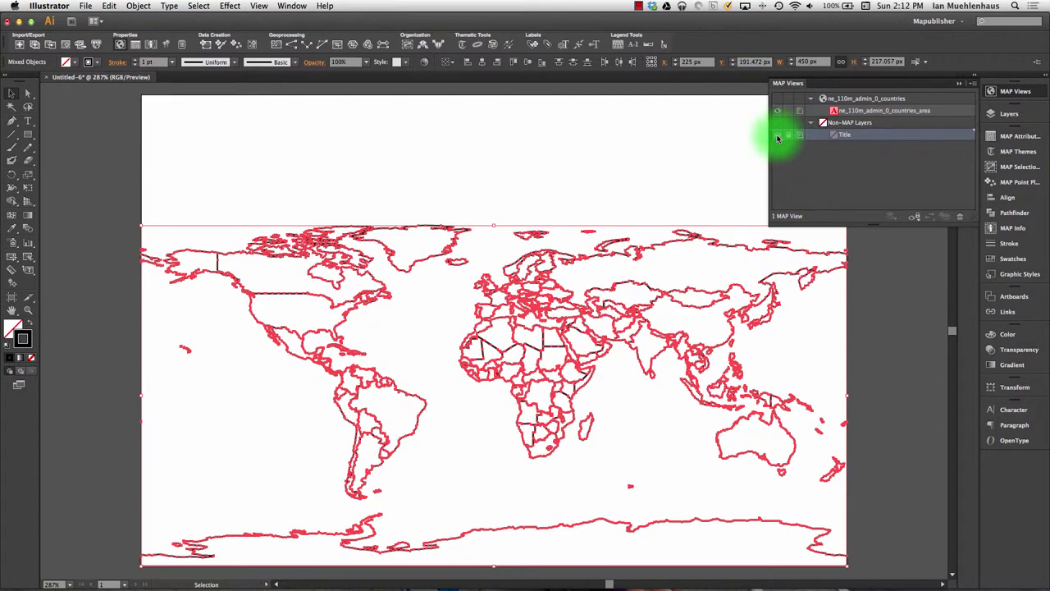
left_click(778, 137)
left_click(810, 122)
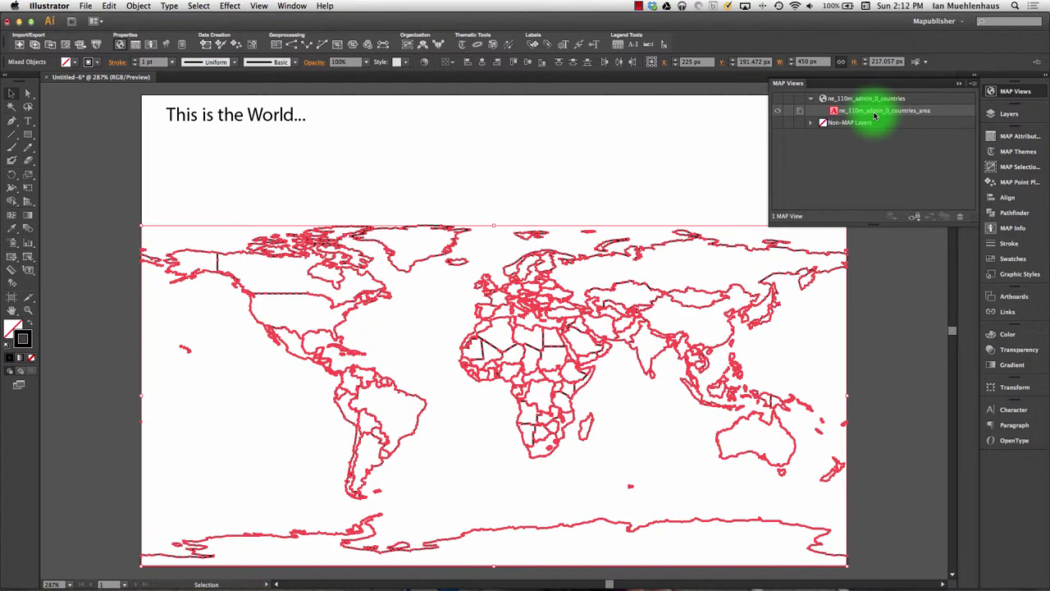
mouse_move(876, 101)
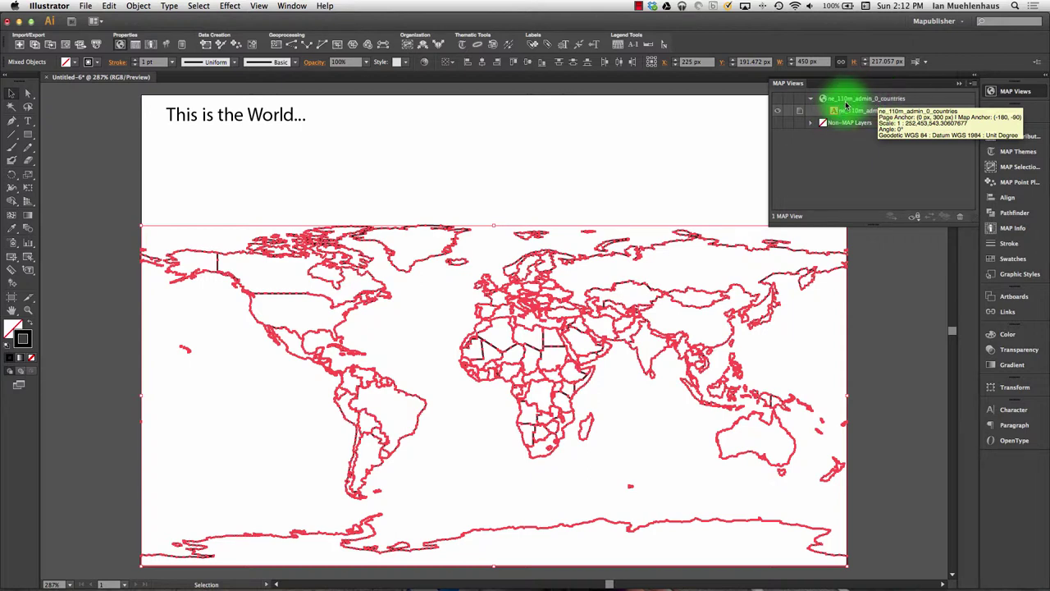
left_click(850, 99)
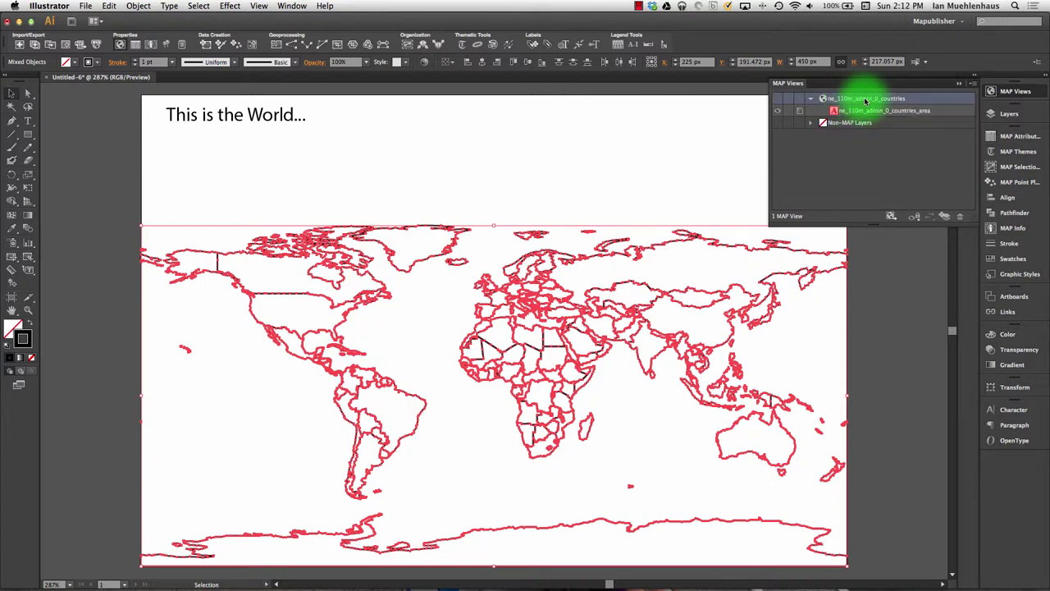
mouse_move(865, 101)
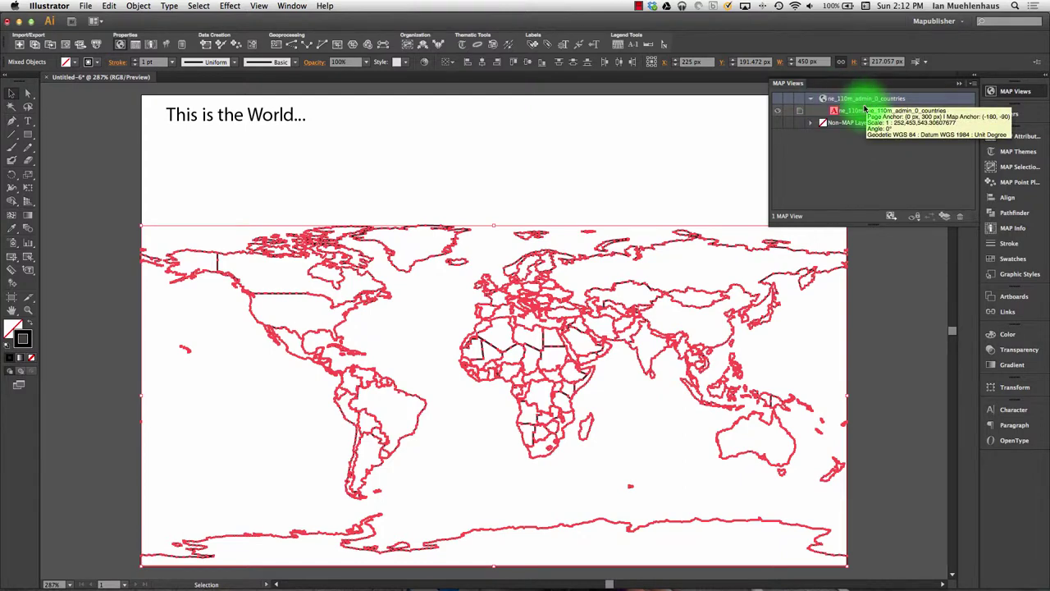
left_click(859, 111)
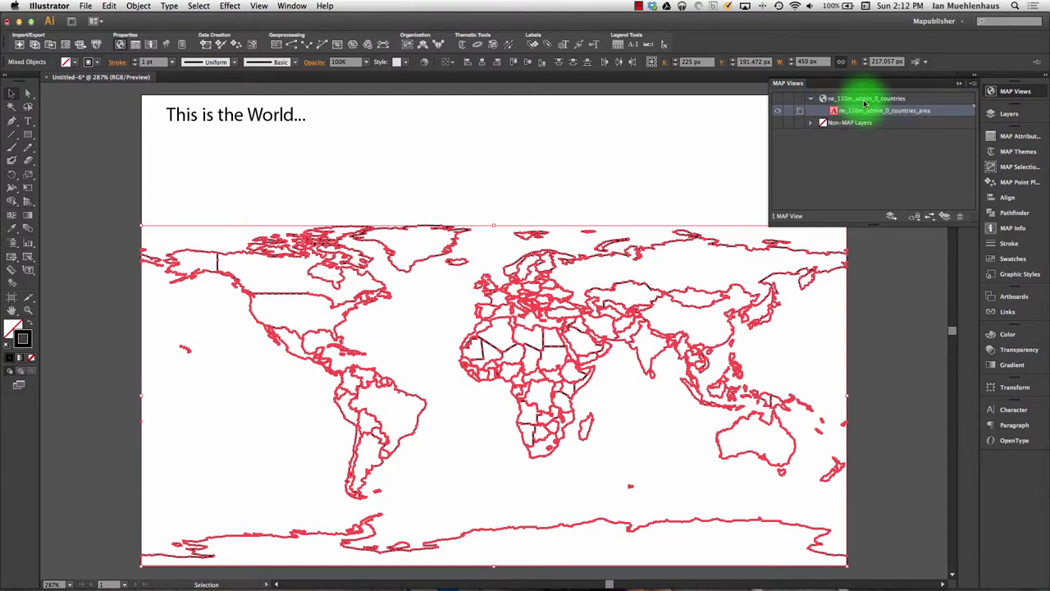
left_click(865, 100)
Step: Open the ne_110m_admin_0_countries view's Edit dialog and select its name for replacing
double_click(865, 99)
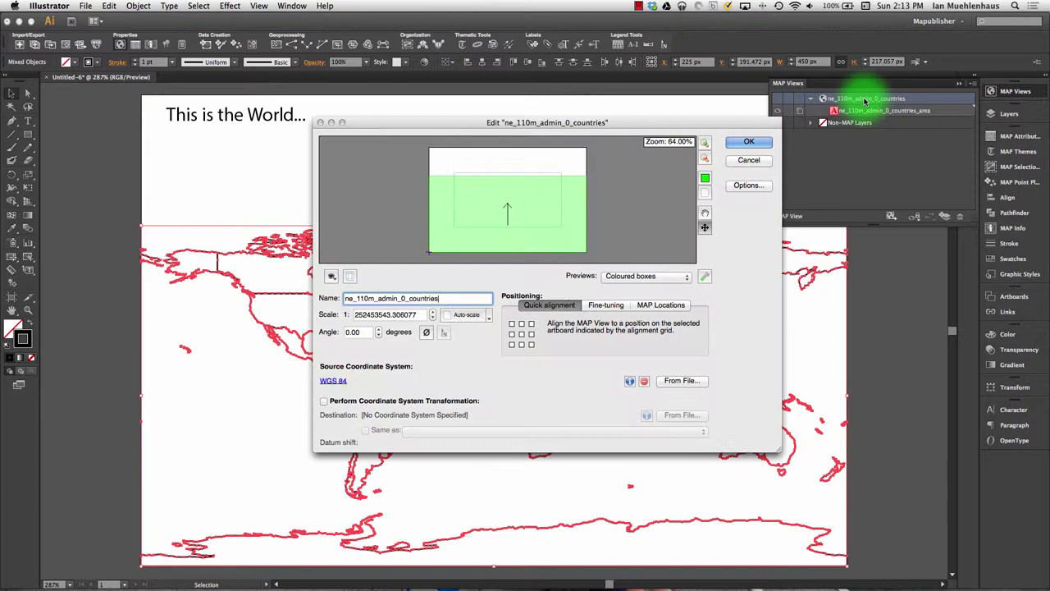
left_click_drag(575, 128, 557, 20)
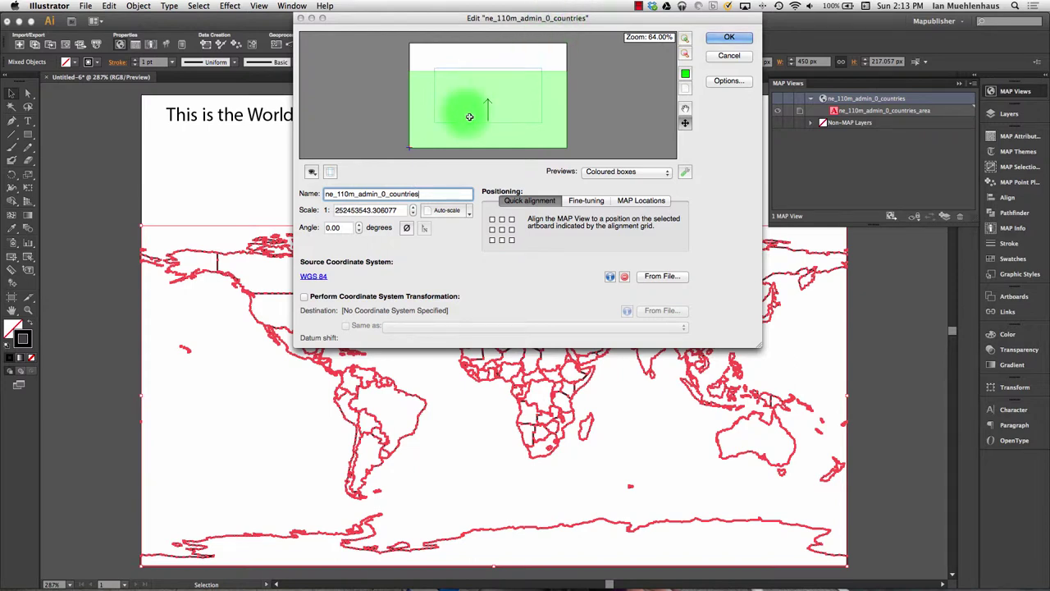
left_click_drag(421, 195, 293, 191)
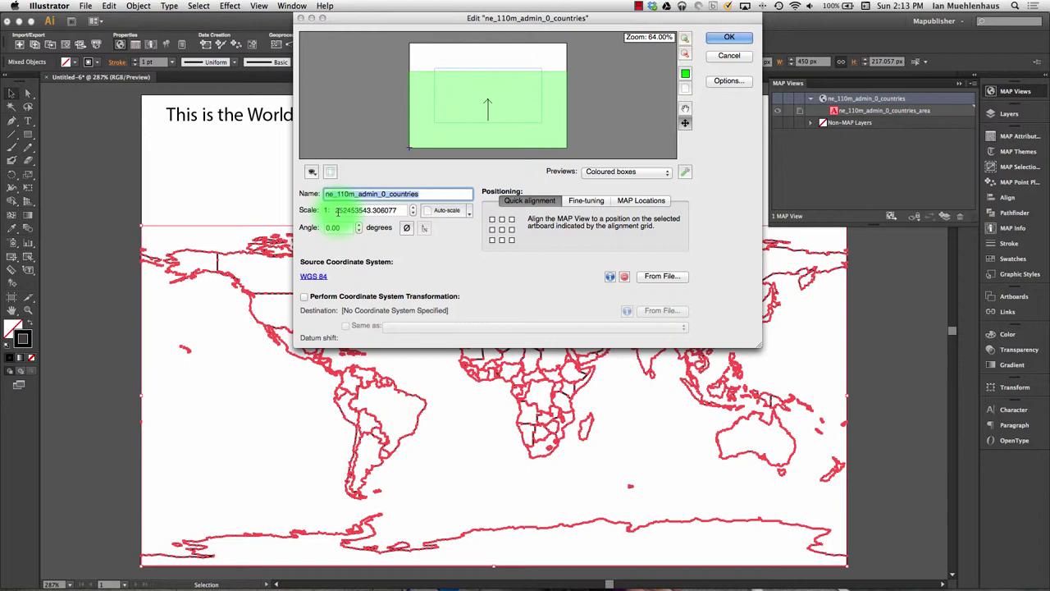
Step: Name the view 'World Map' and auto-scale it to about 1:278316006
type("W")
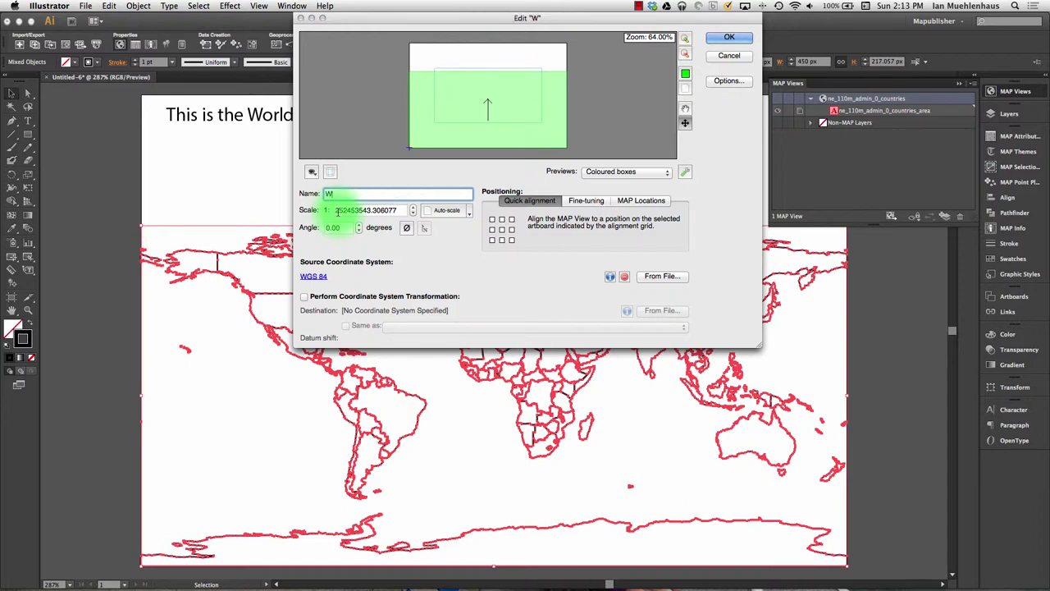
type("orld Map")
left_click(447, 211)
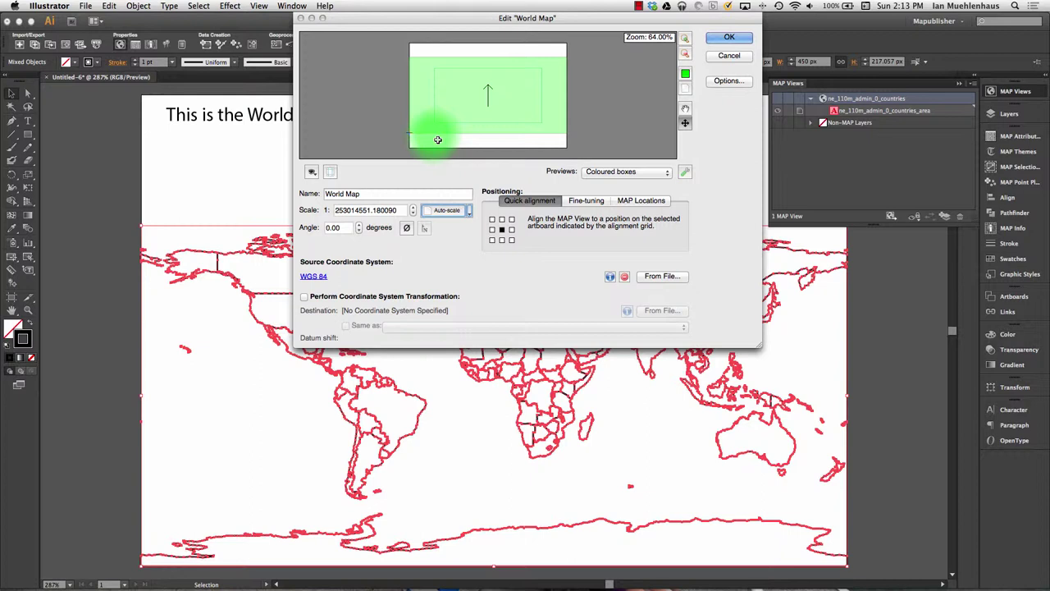
left_click(413, 210)
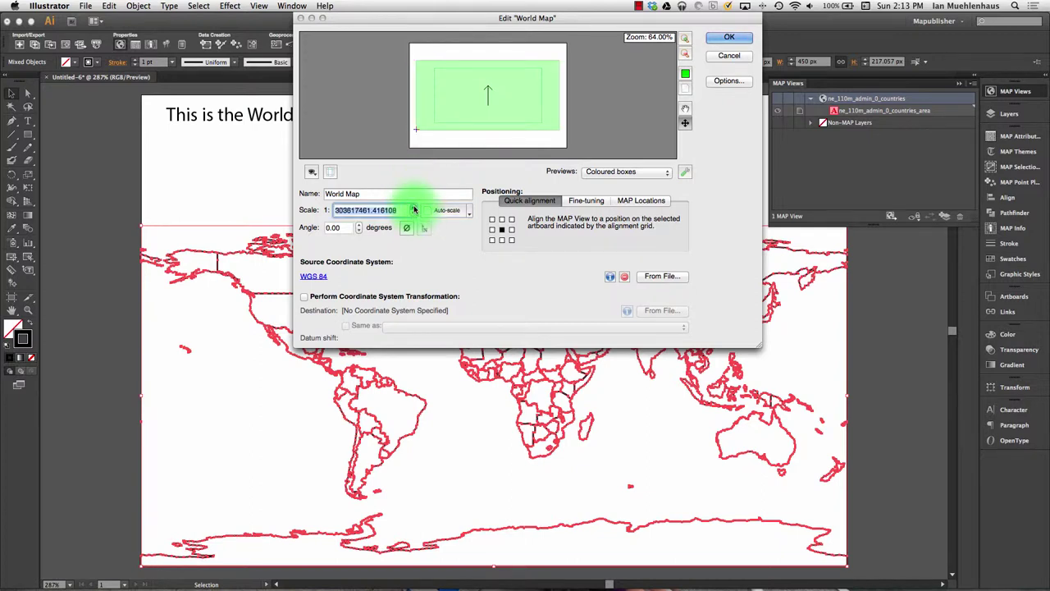
left_click(411, 215)
left_click(412, 214)
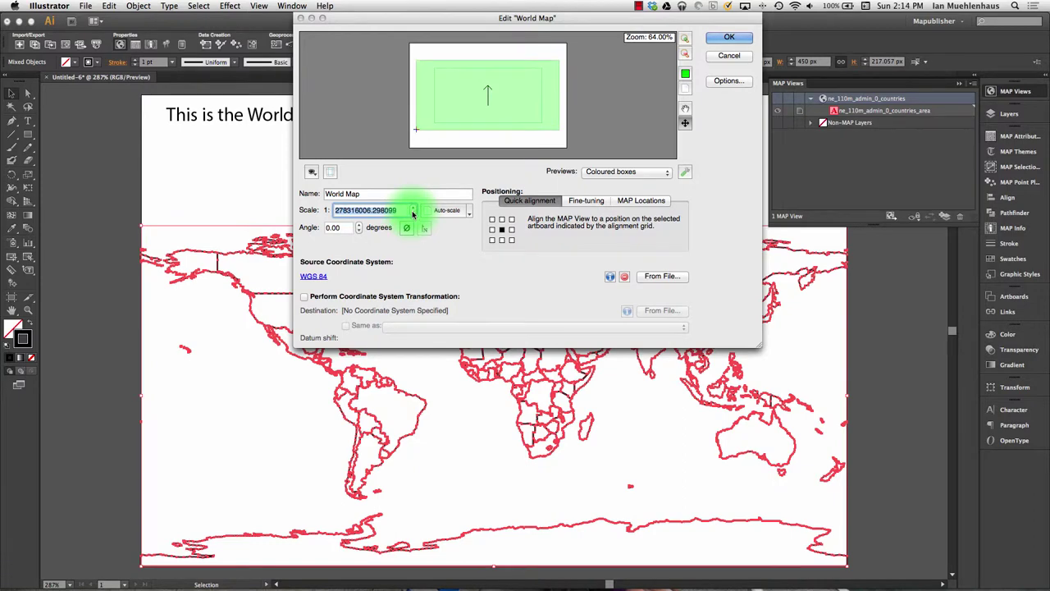
left_click(719, 39)
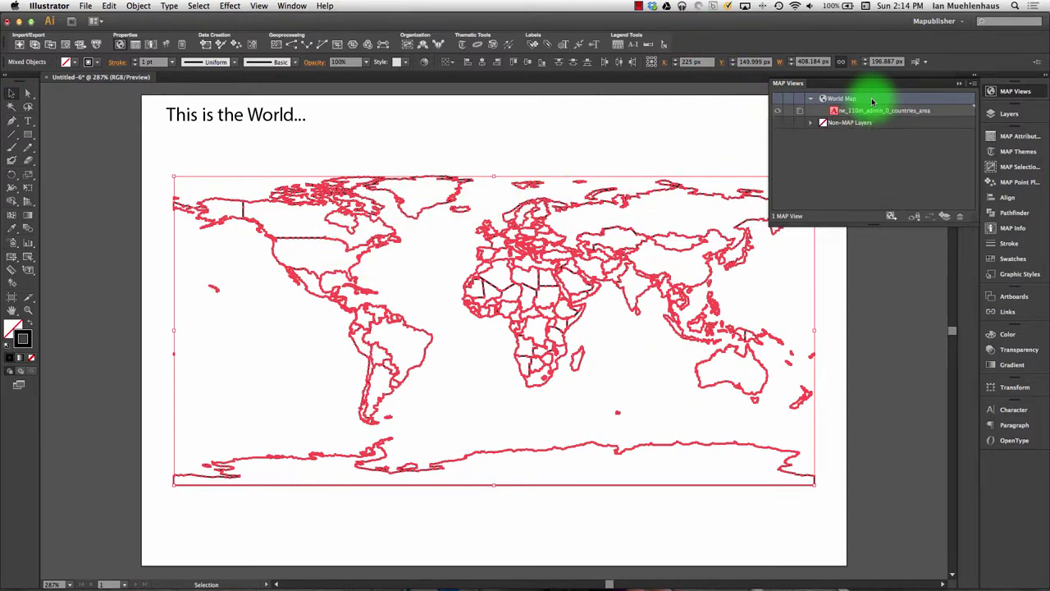
Step: Reopen the World Map settings and set its scale to 1:280000000
double_click(872, 101)
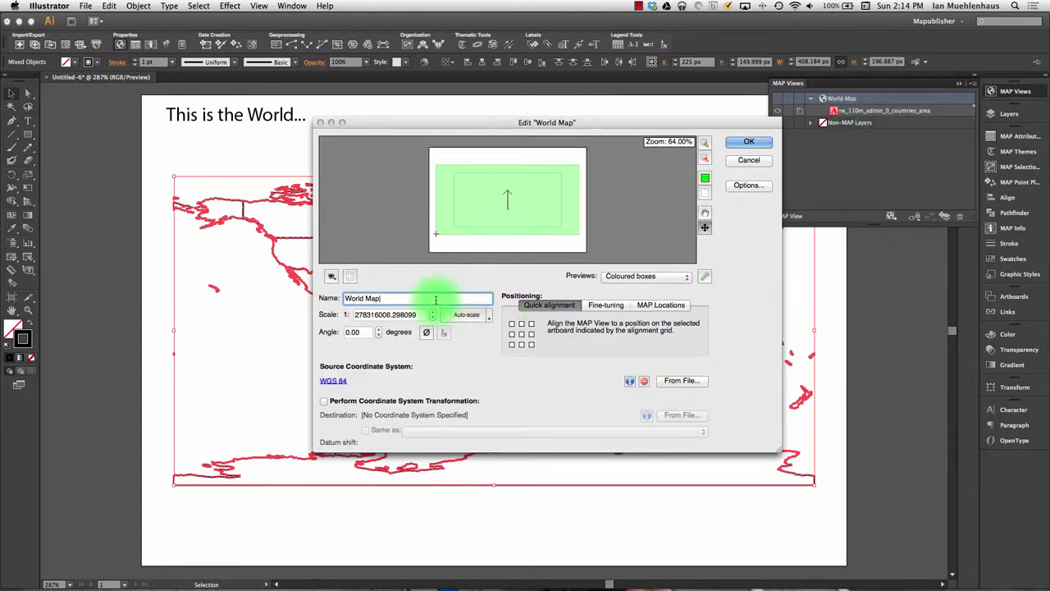
double_click(385, 314)
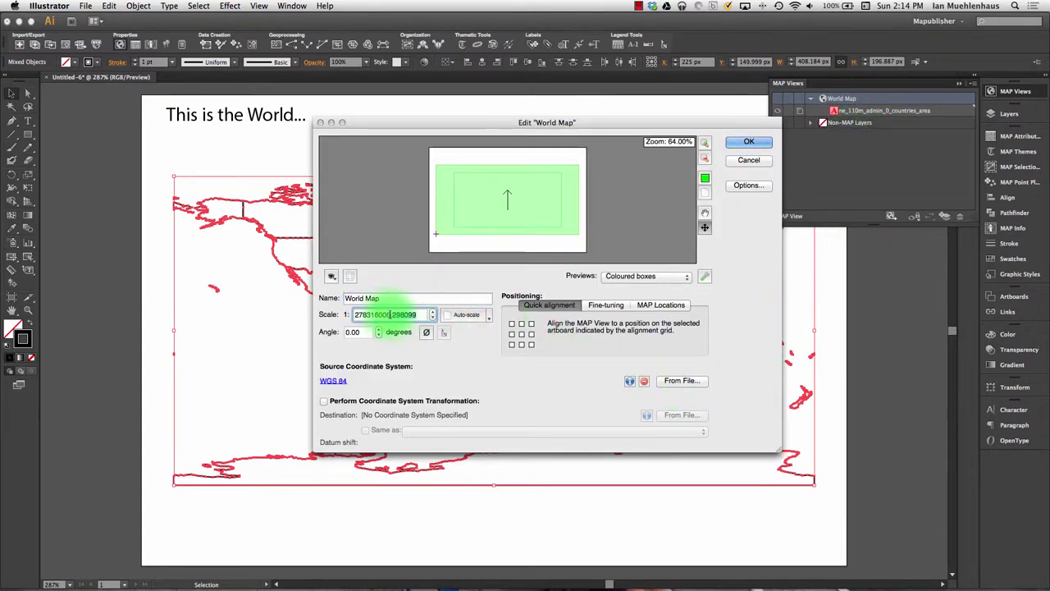
key("Delete")
left_click_drag(386, 314, 323, 315)
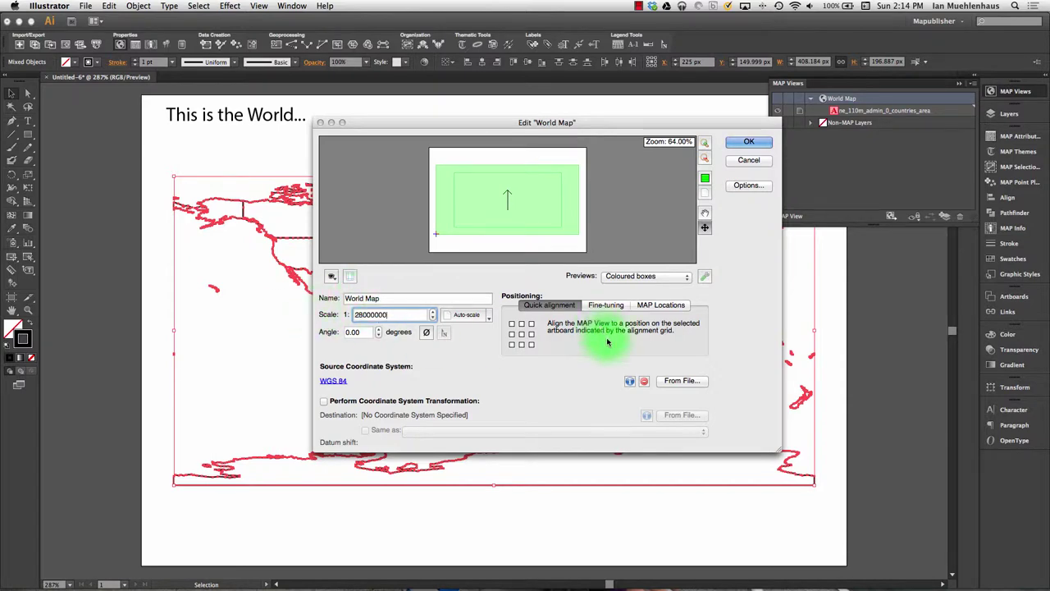
left_click(522, 325)
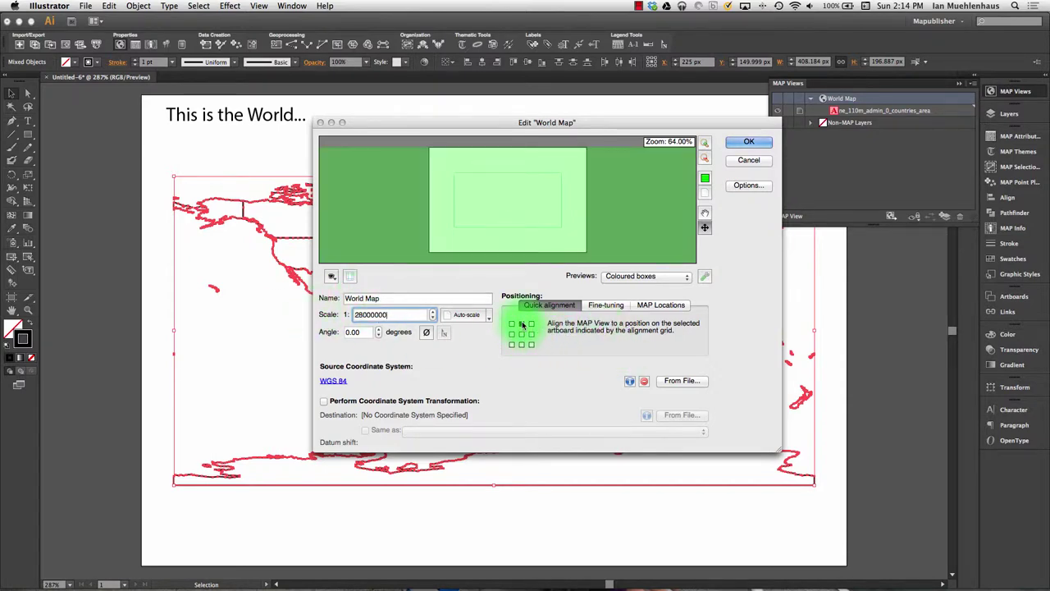
left_click(362, 315)
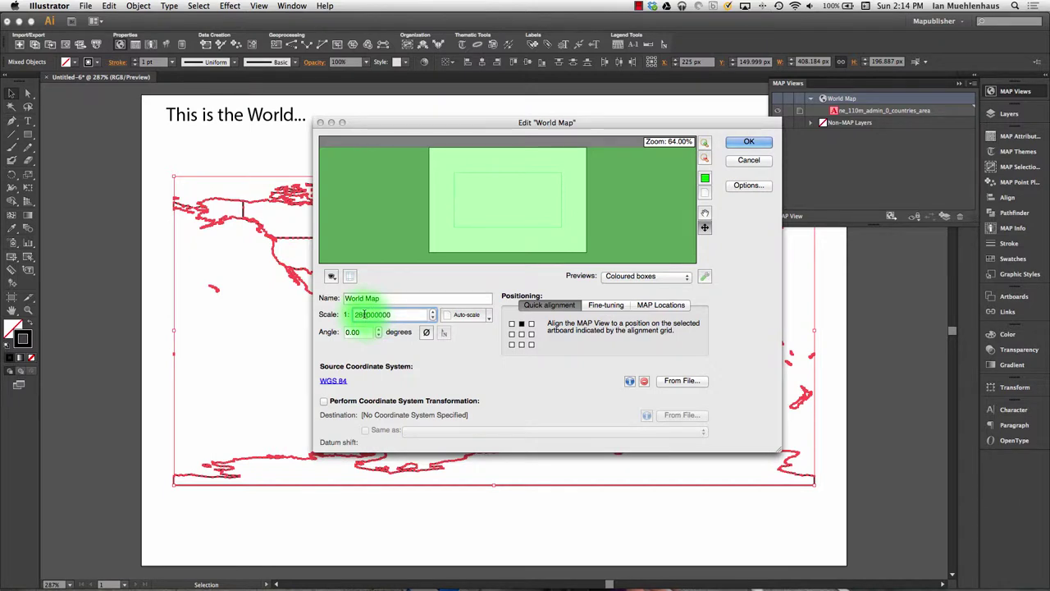
Step: Centre the map on the artboard using the Quick alignment grid
left_click(521, 334)
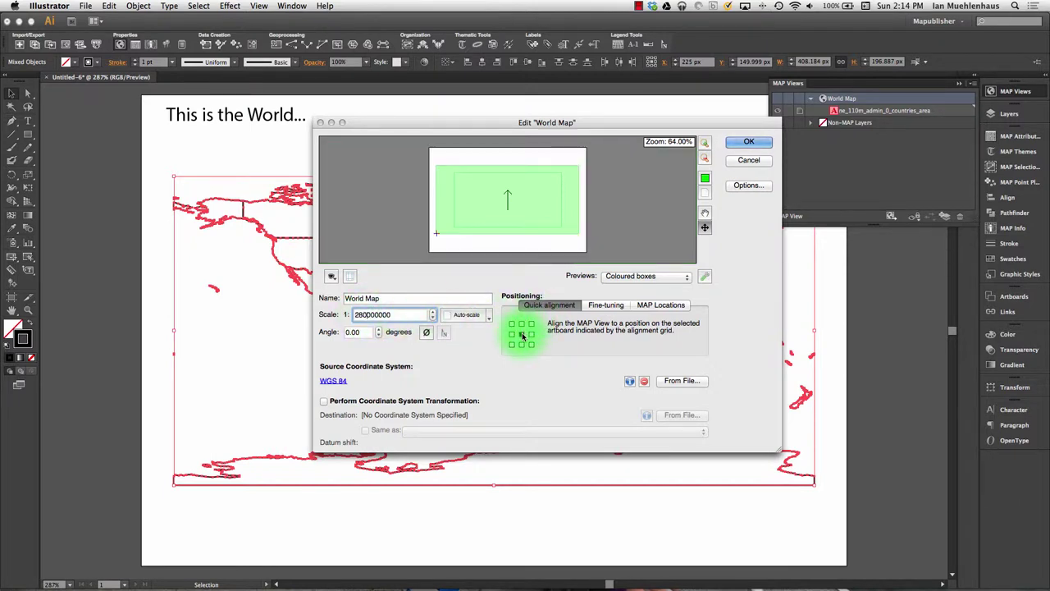
left_click(512, 324)
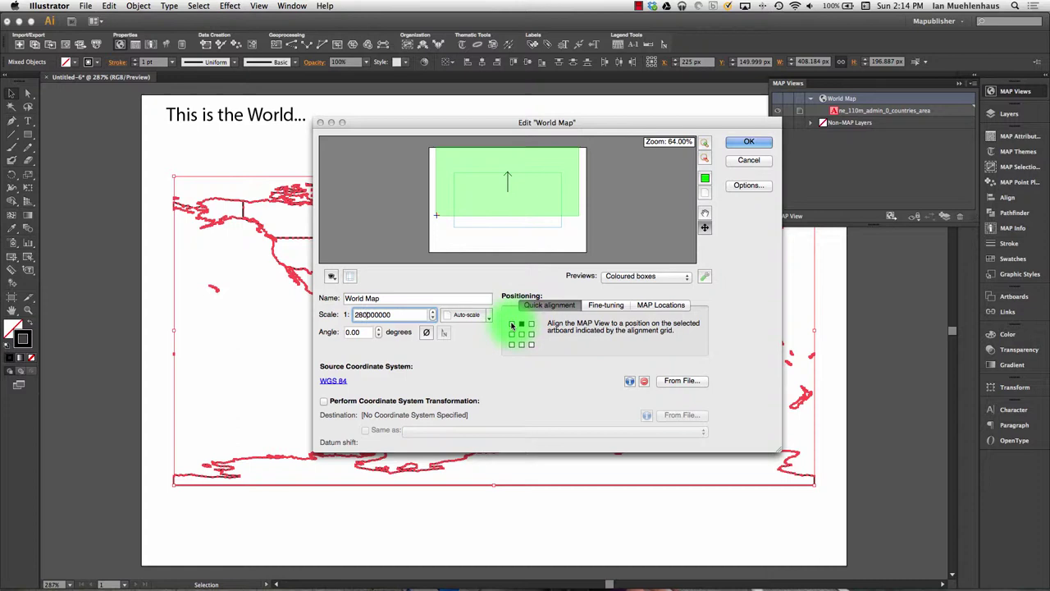
left_click(530, 345)
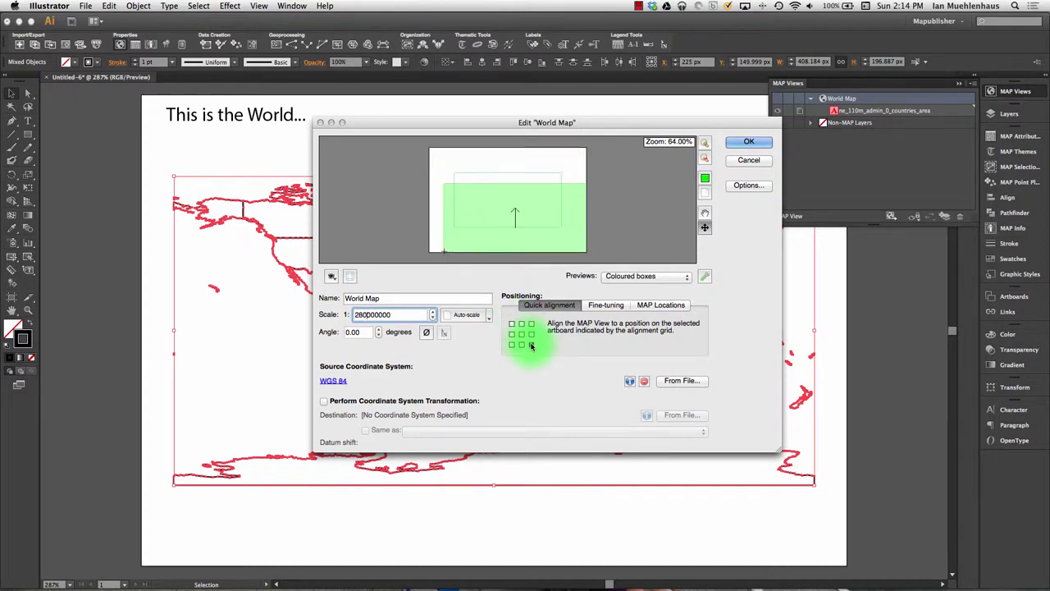
left_click(522, 334)
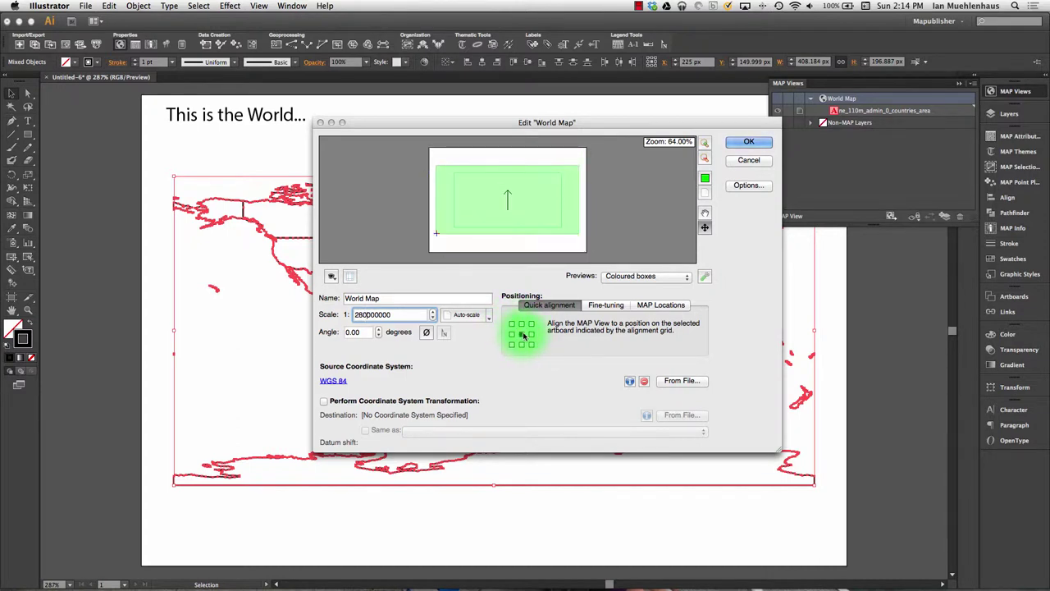
Step: Switch the preview to Thumbnails and drag the map slightly up and left
left_click(646, 279)
left_click(625, 284)
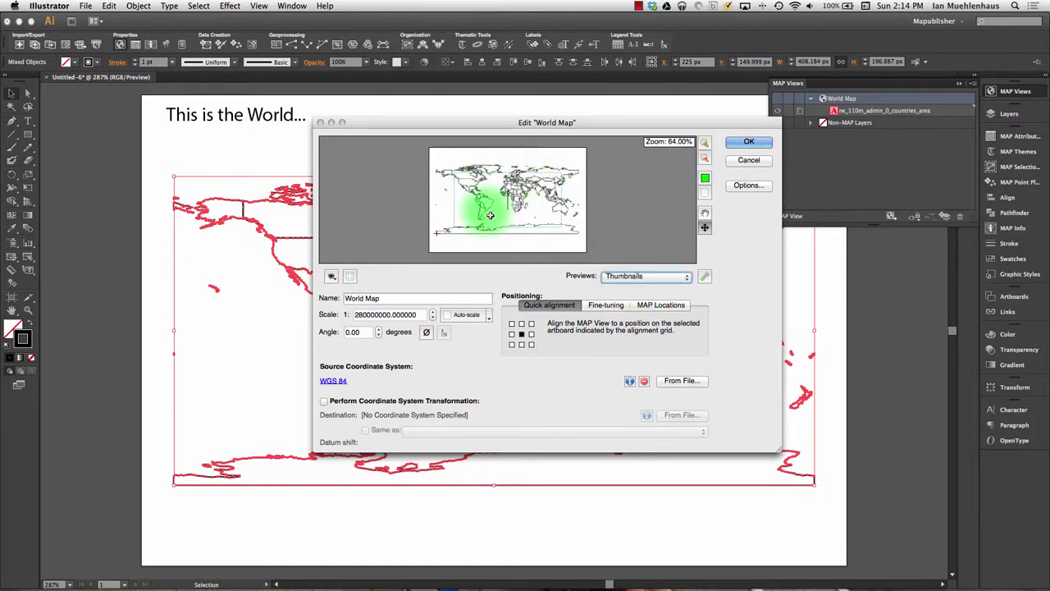
left_click(704, 228)
mouse_move(520, 200)
left_mouse_down()
mouse_move(510, 189)
mouse_move(529, 203)
mouse_move(507, 224)
mouse_move(498, 182)
mouse_move(514, 187)
mouse_move(481, 176)
mouse_move(524, 178)
mouse_move(499, 174)
mouse_move(489, 188)
mouse_move(520, 194)
mouse_move(504, 177)
mouse_move(517, 201)
left_mouse_up()
Step: Retype part of the scale value and try rotation angles of 45 and about -33 degrees
left_click_drag(355, 315, 372, 315)
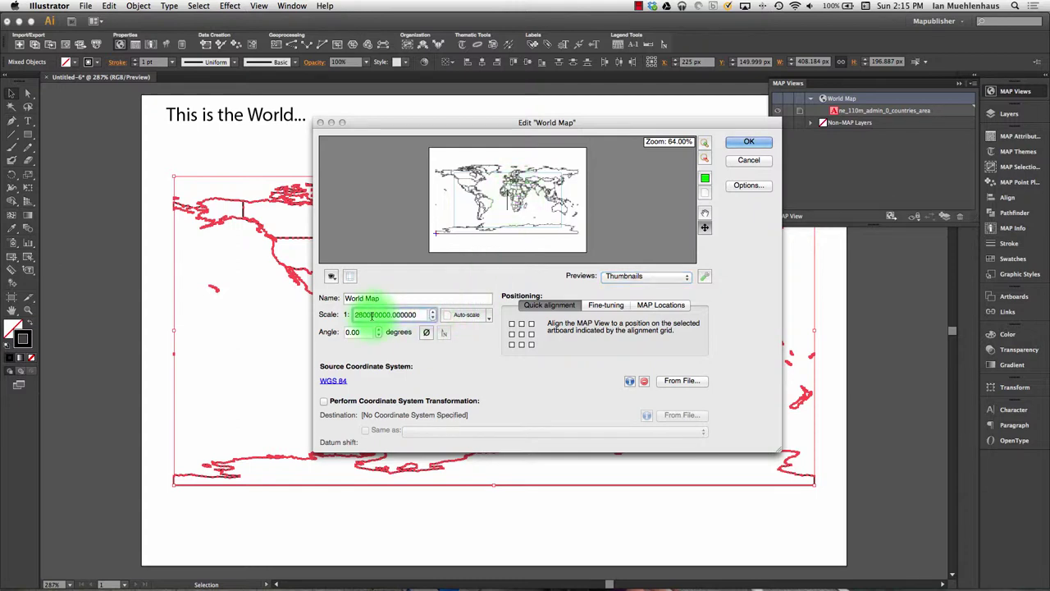
type("28000")
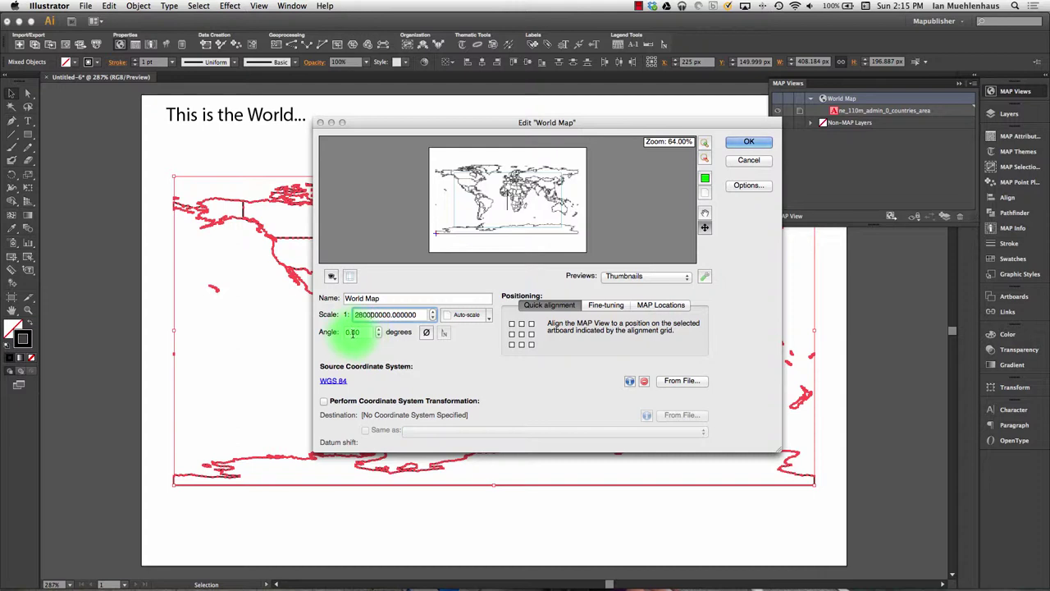
left_click_drag(355, 332, 343, 333)
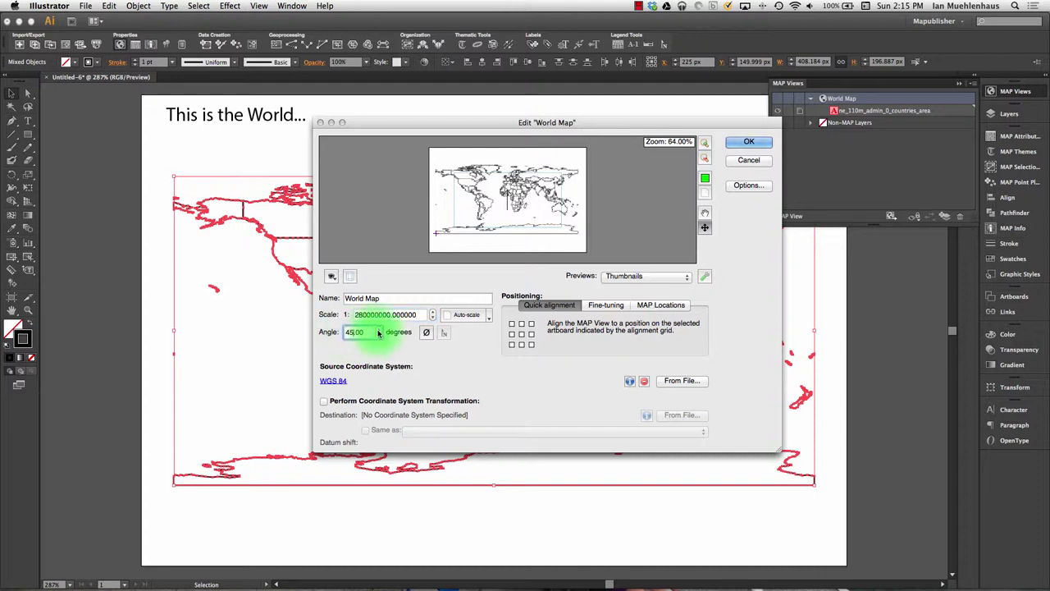
key("Tab")
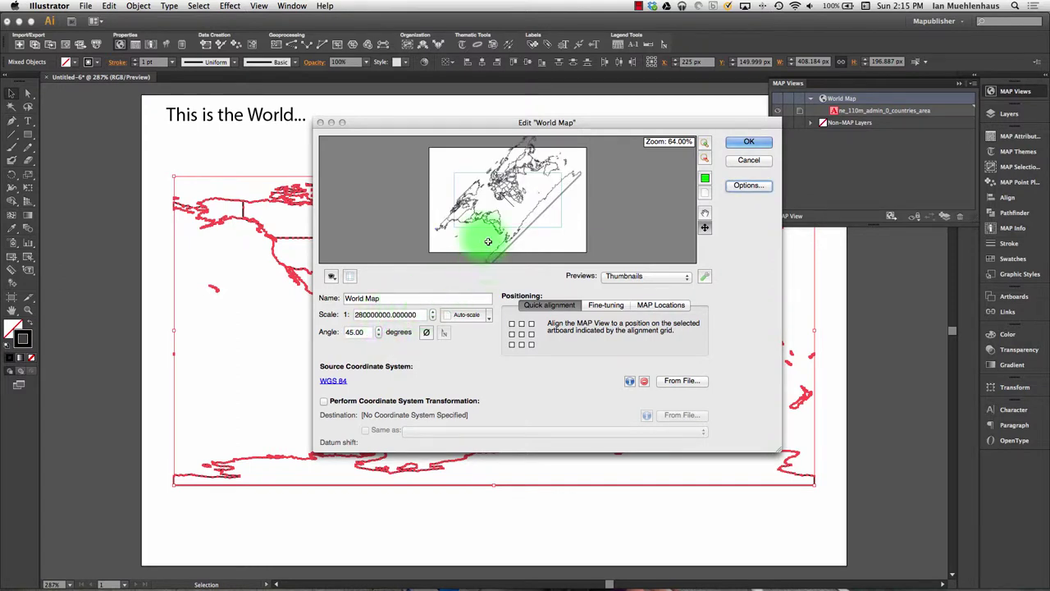
double_click(356, 332)
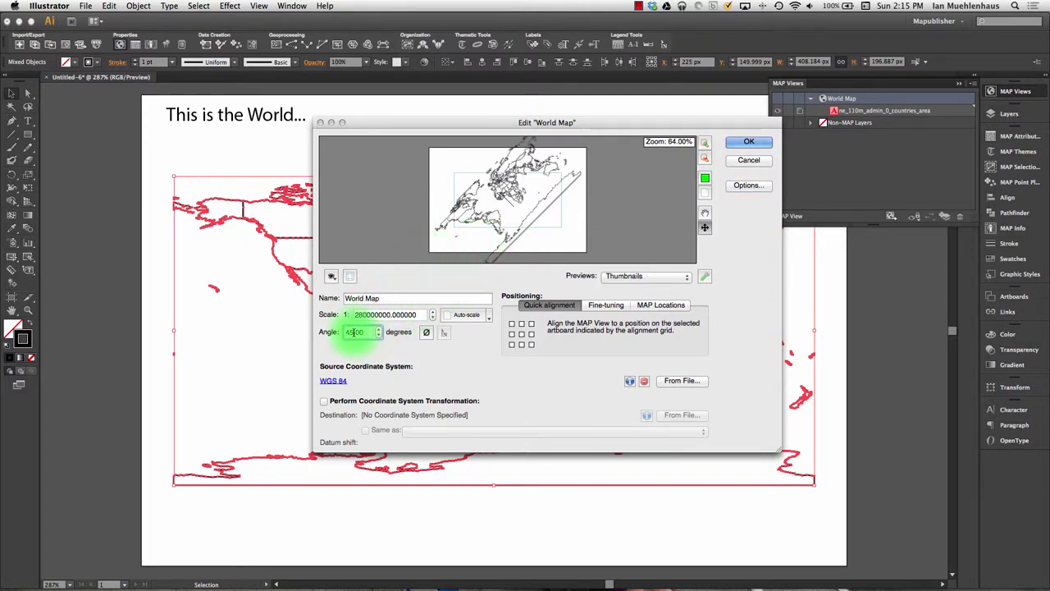
left_click_drag(354, 331, 338, 333)
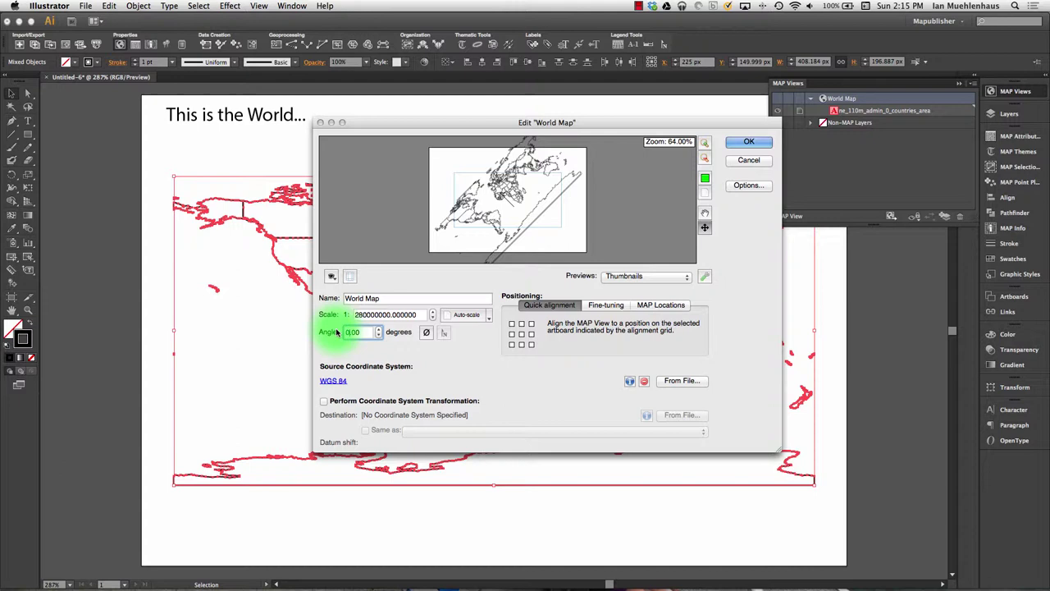
type("0")
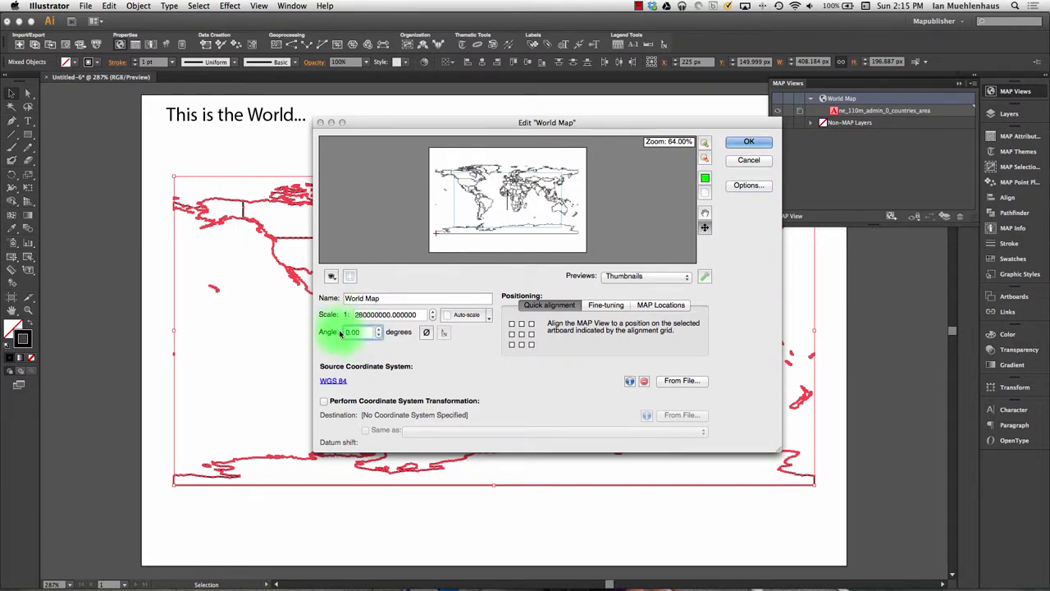
left_click_drag(340, 332, 327, 332)
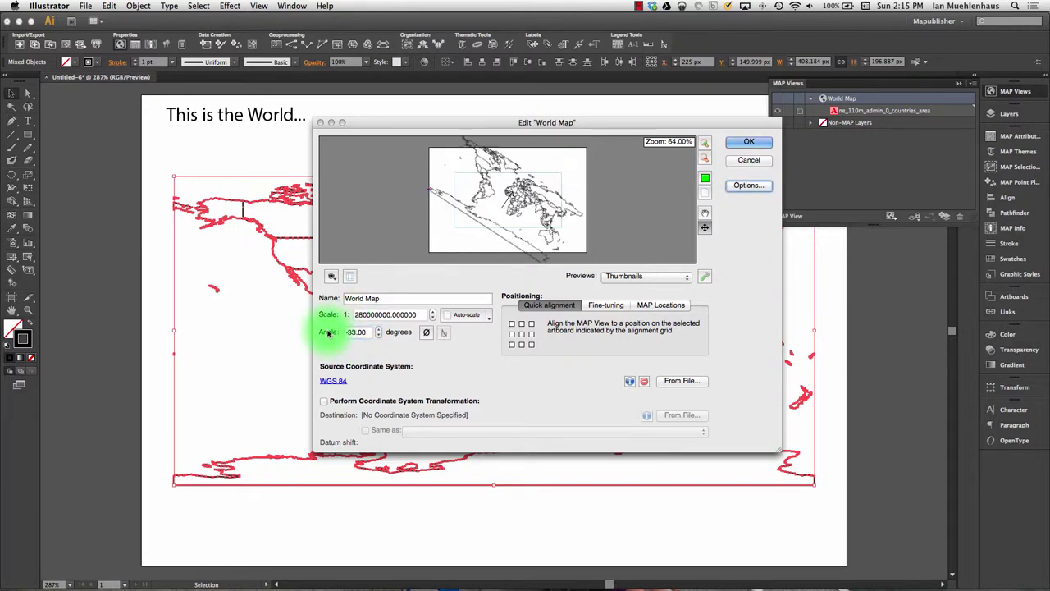
Step: Replace the -23.00 rotation angle with 0 so the map is untilted
left_click(351, 333)
left_click(353, 332)
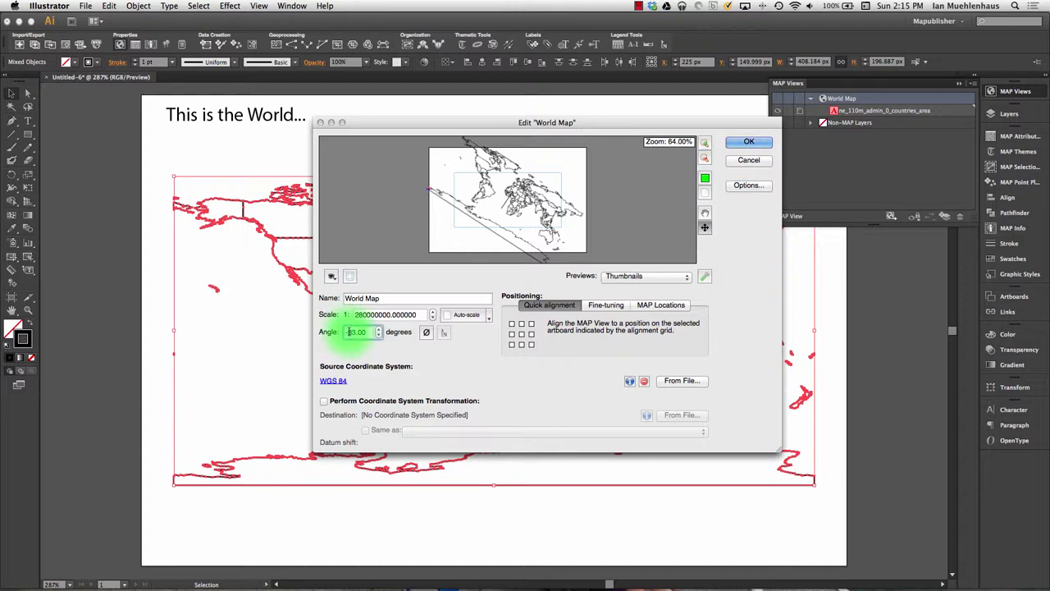
key("Tab")
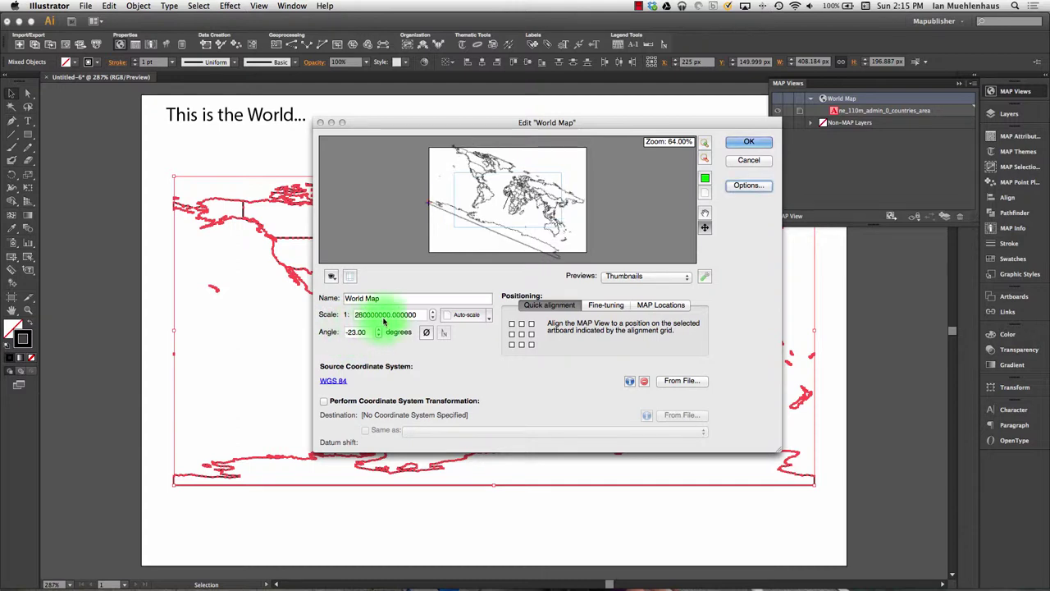
left_click(368, 332)
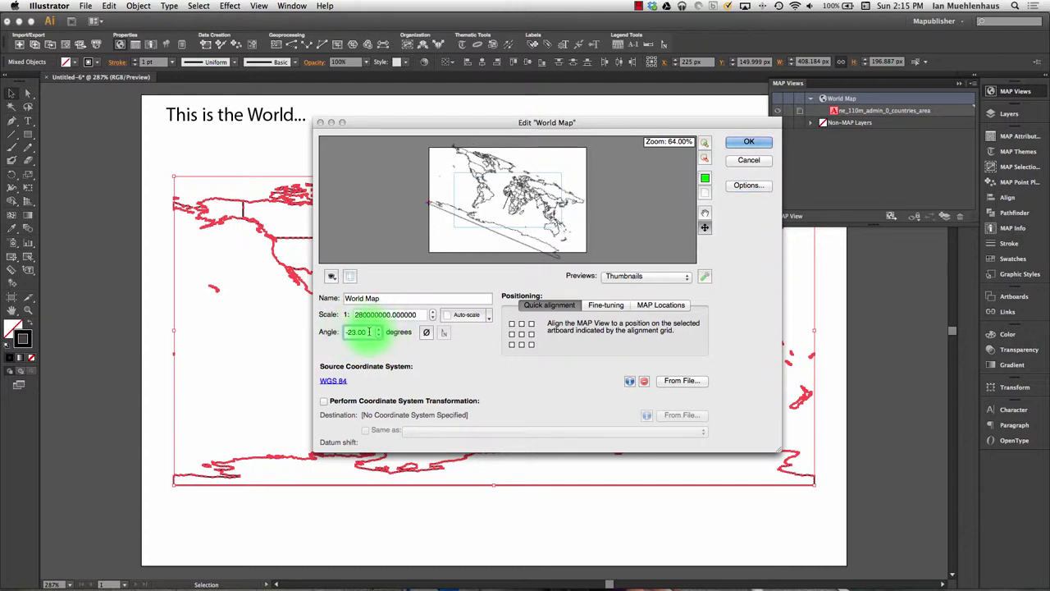
left_click_drag(369, 331, 285, 333)
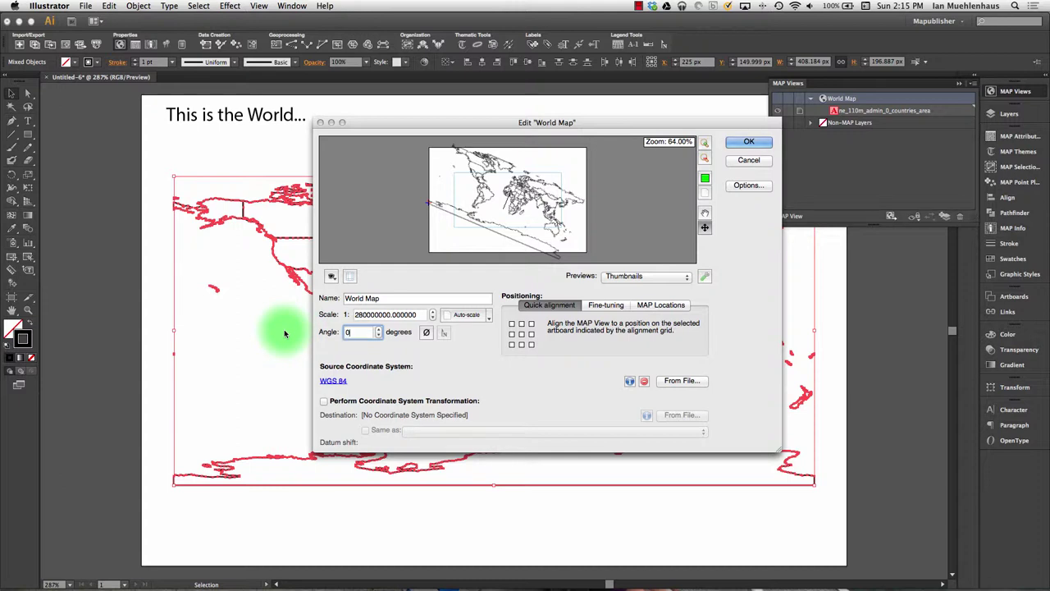
type("0")
key("Tab")
Step: Show margins, map and page anchors, and selection extents in the preview
left_click(332, 276)
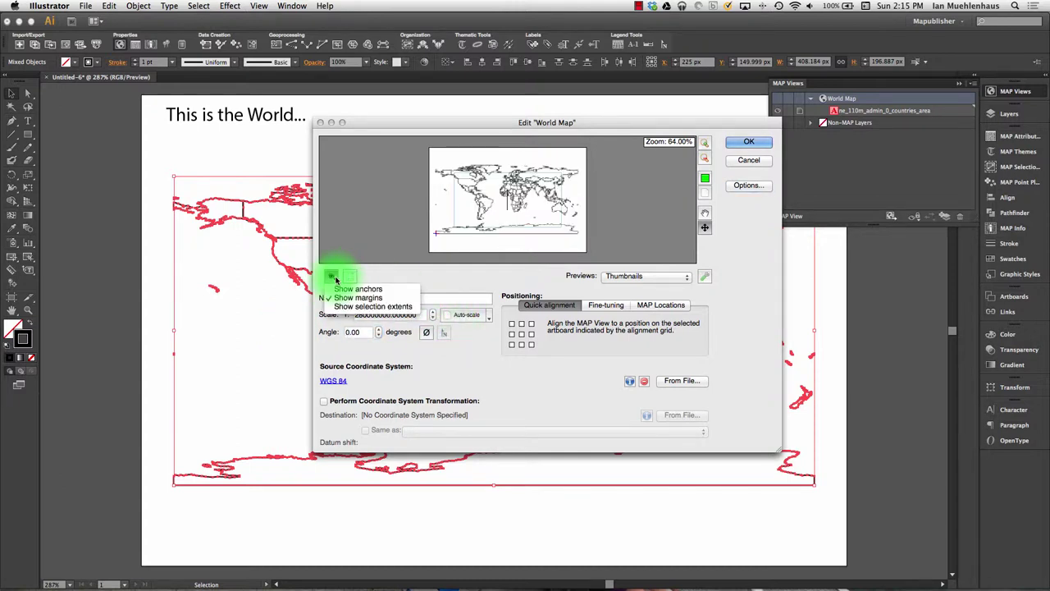
left_click(342, 298)
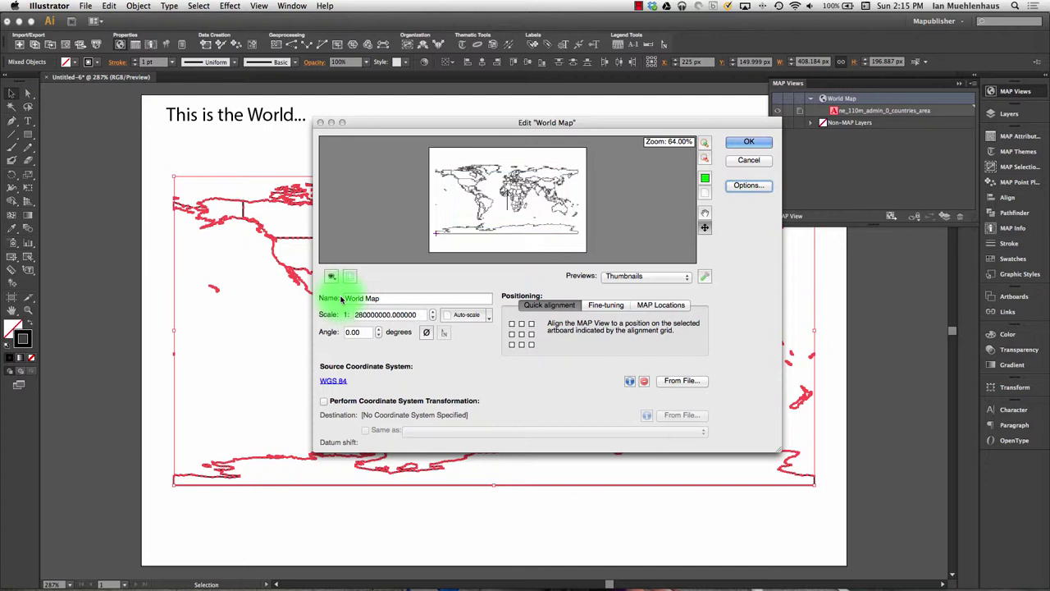
left_click(332, 277)
left_click(339, 298)
left_click(334, 278)
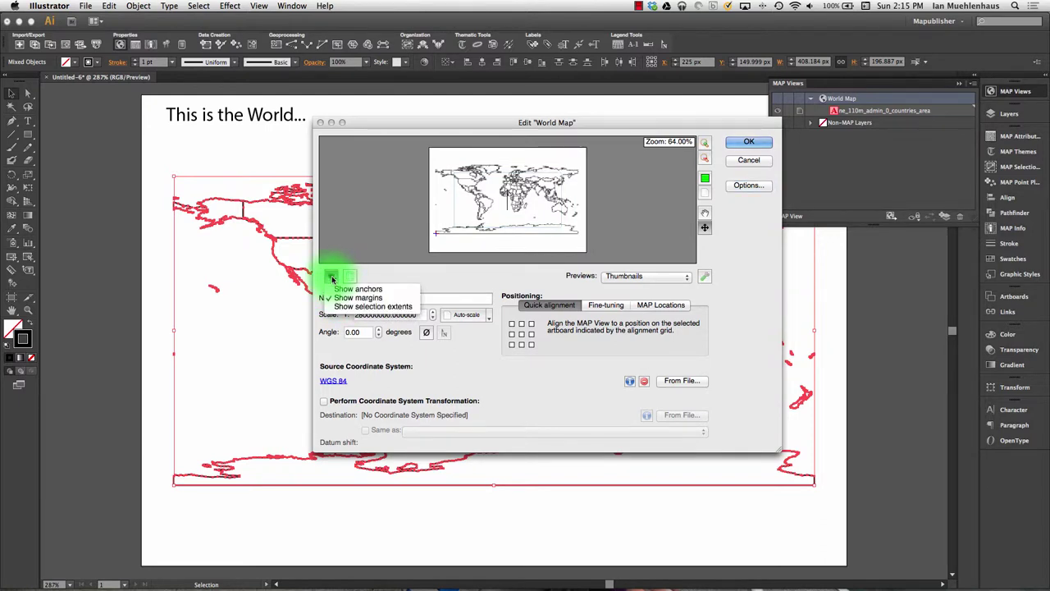
left_click(341, 292)
left_click(334, 278)
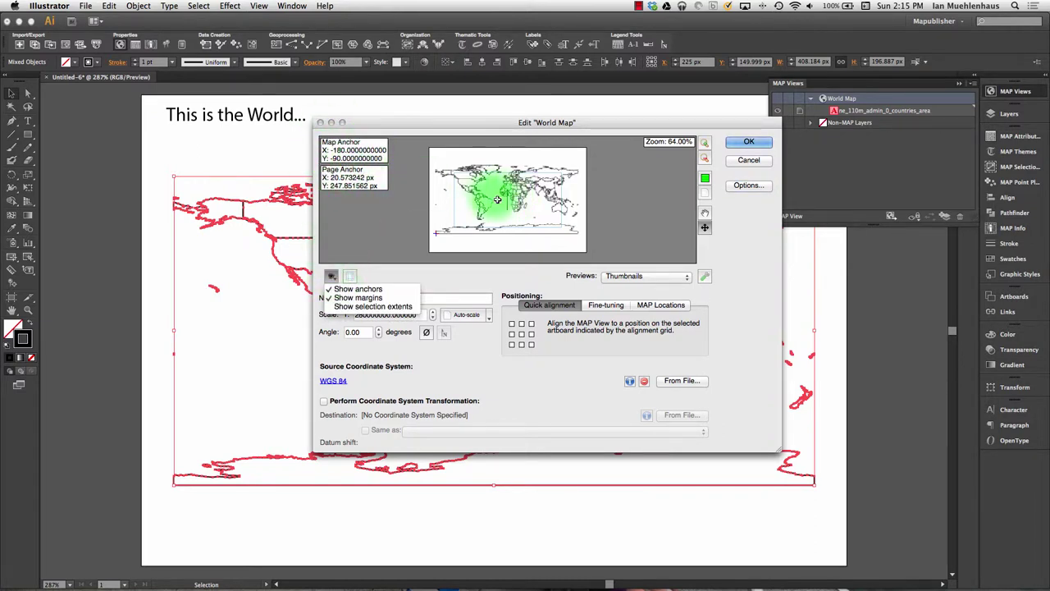
left_click(338, 306)
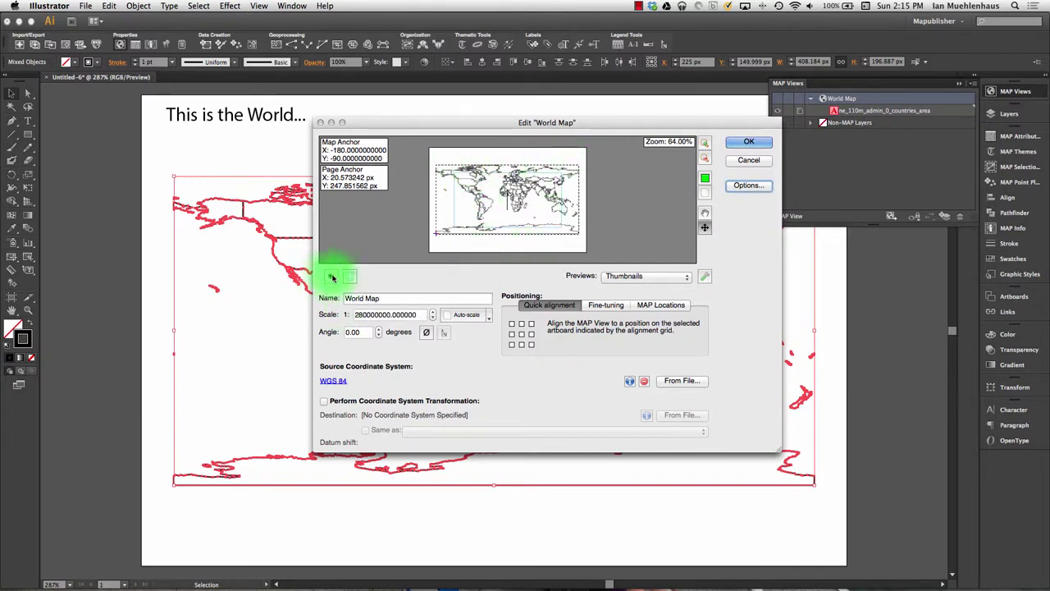
left_click(333, 277)
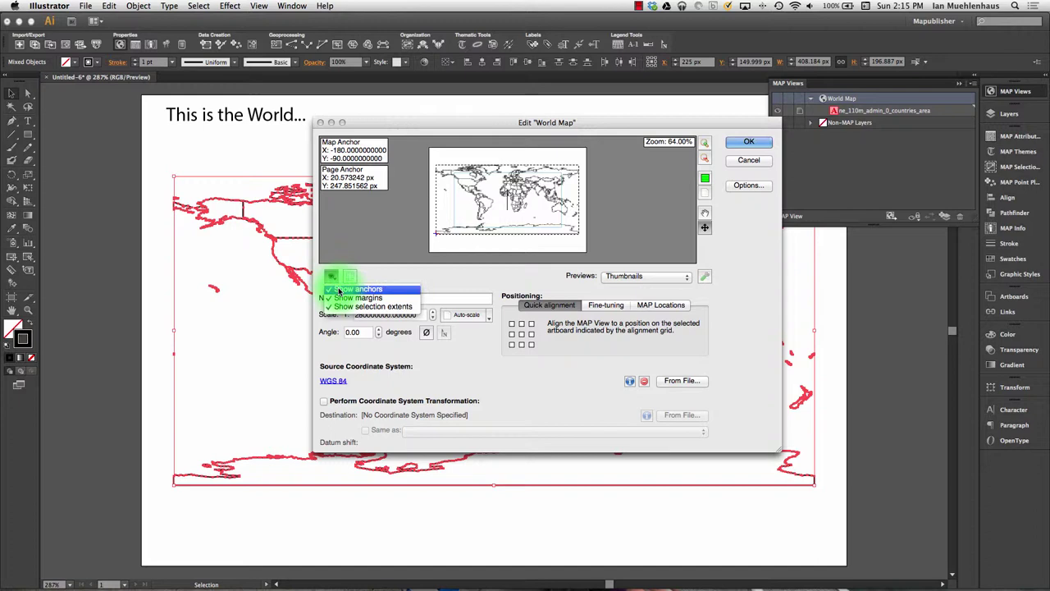
Step: Keep equal margins of 72 px in the Margins settings
left_click(349, 276)
left_click(498, 244)
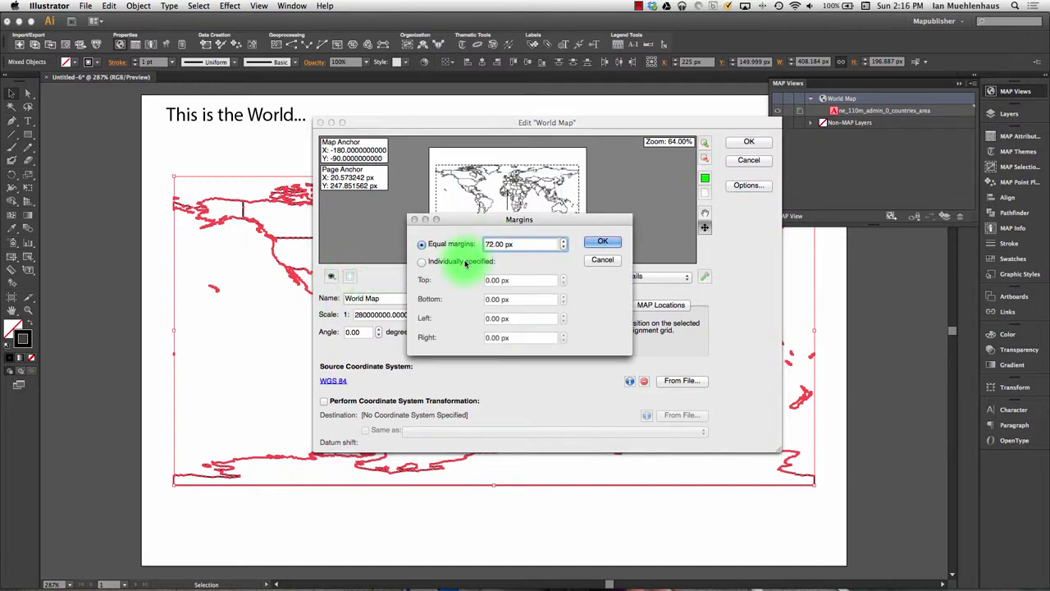
left_click(609, 242)
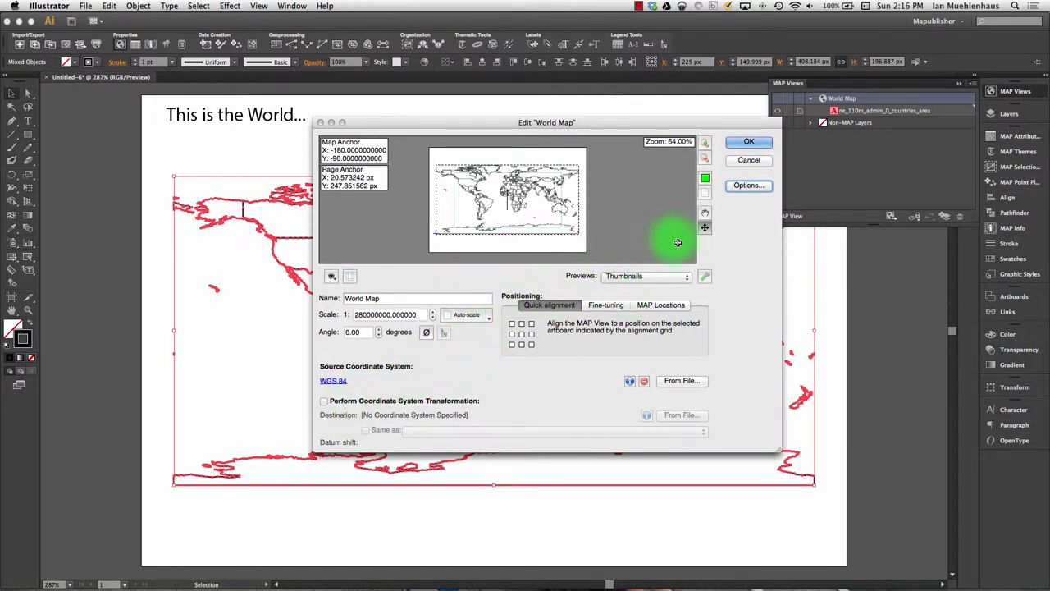
Step: Zoom the World Map preview in, back out to 79%, and apply the view edits
left_click(704, 142)
left_click(704, 143)
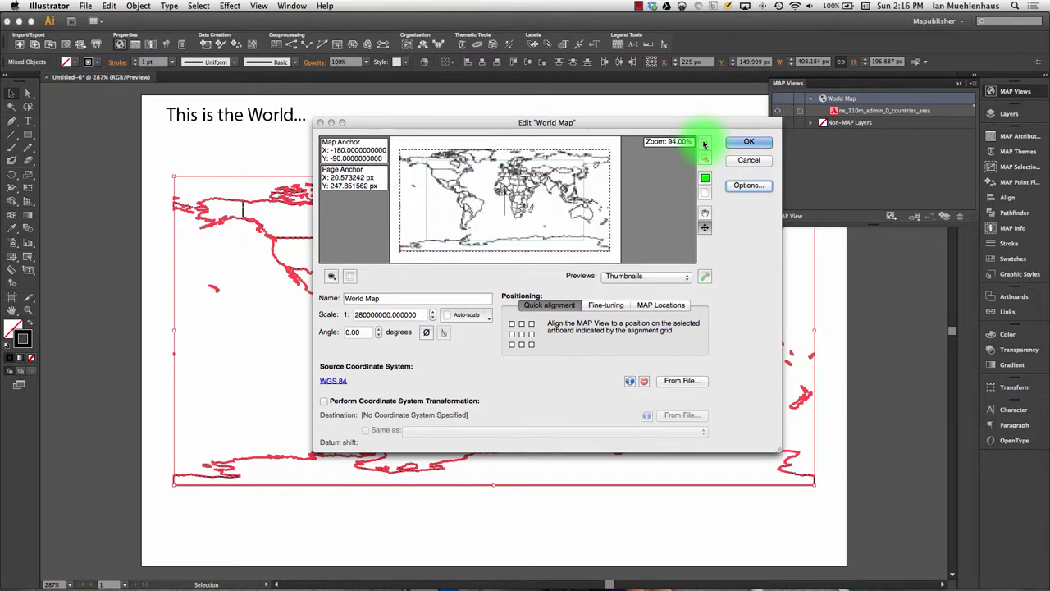
left_click(704, 142)
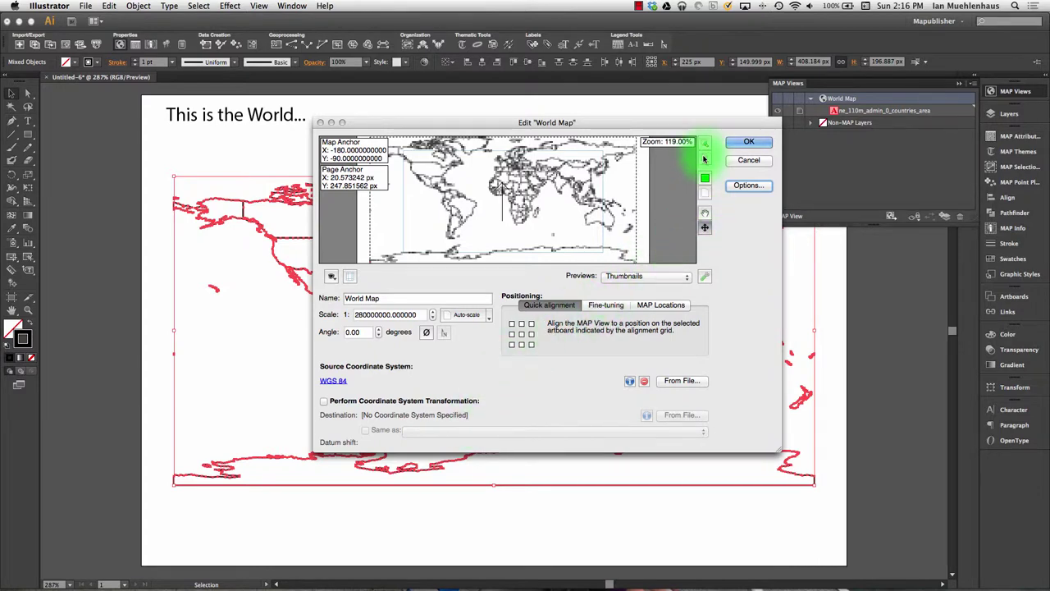
left_click(704, 160)
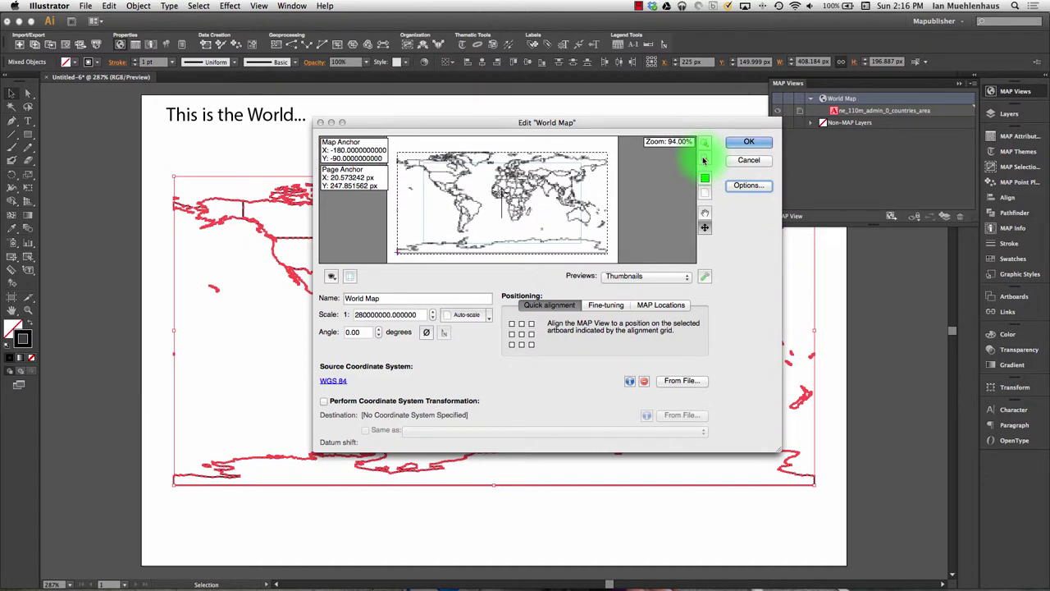
left_click(703, 160)
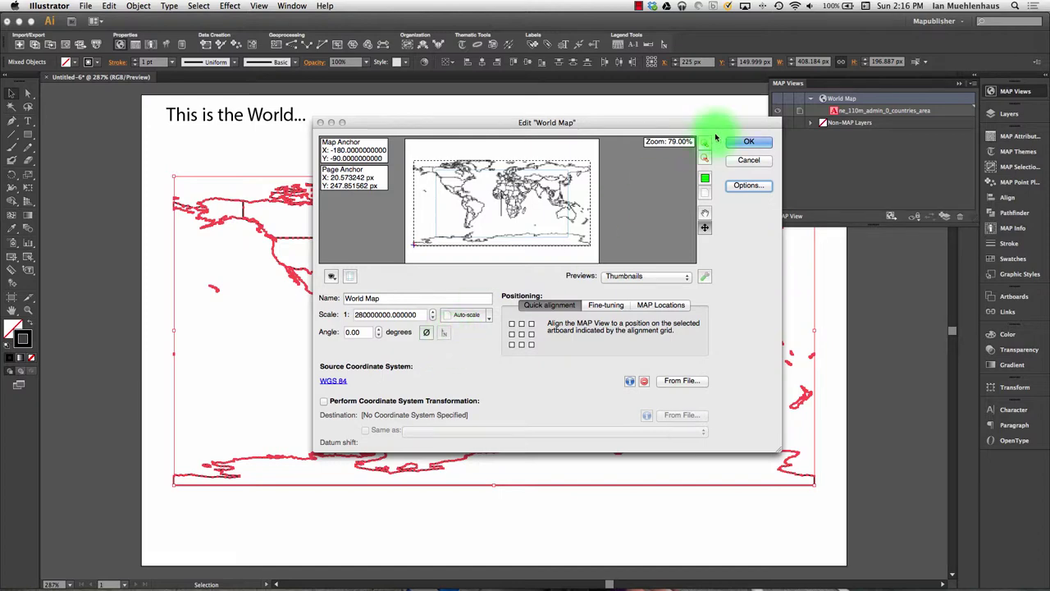
left_click(747, 141)
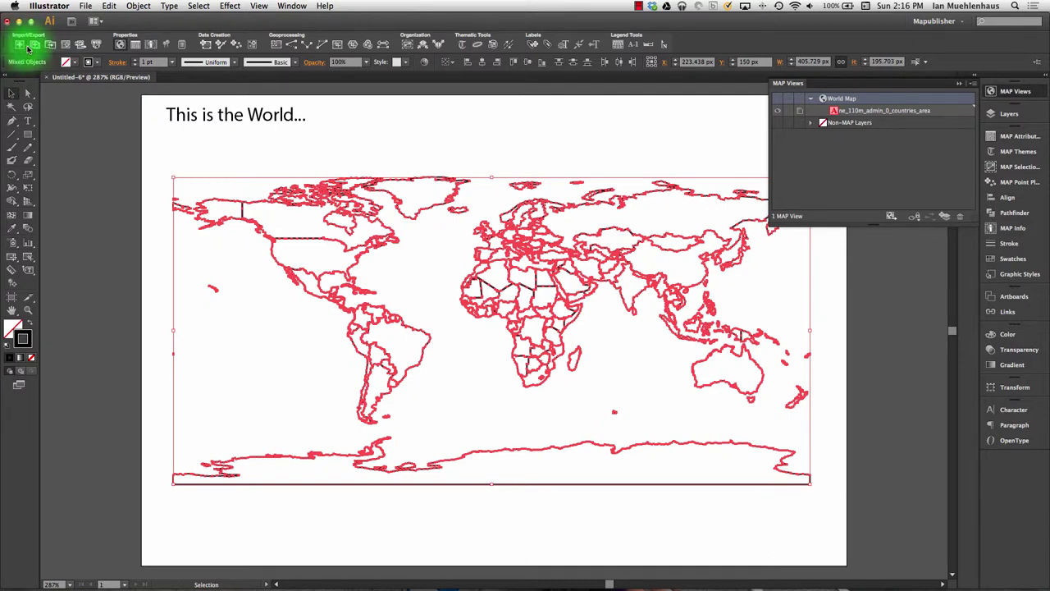
Step: Start a Simple Import and browse the shapefiles, previewing the countries lakes and map units files
left_click(18, 47)
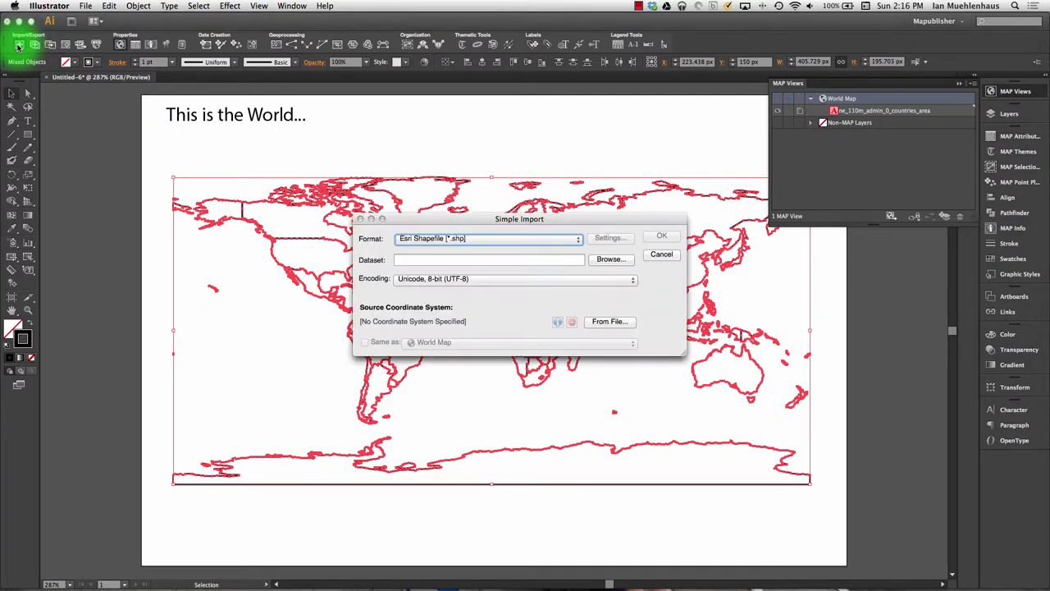
left_click(611, 260)
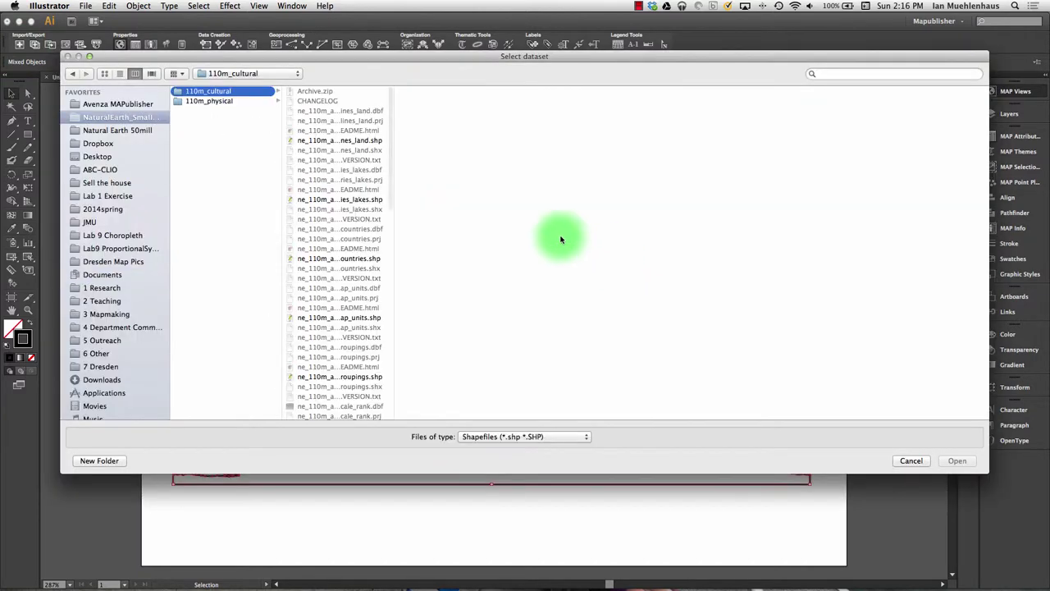
left_click(332, 200)
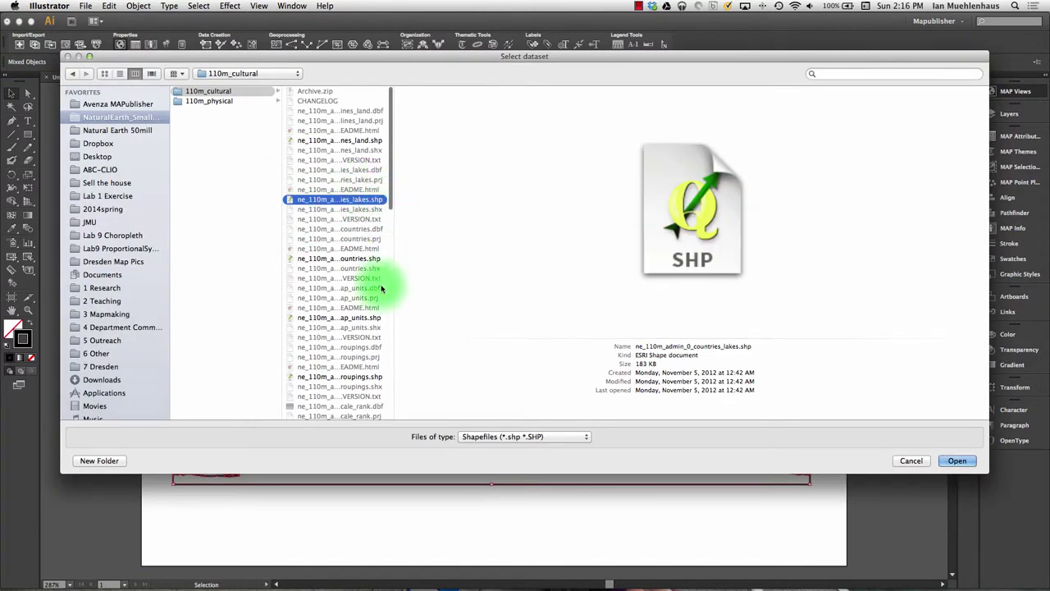
left_click(353, 259)
left_click(374, 319)
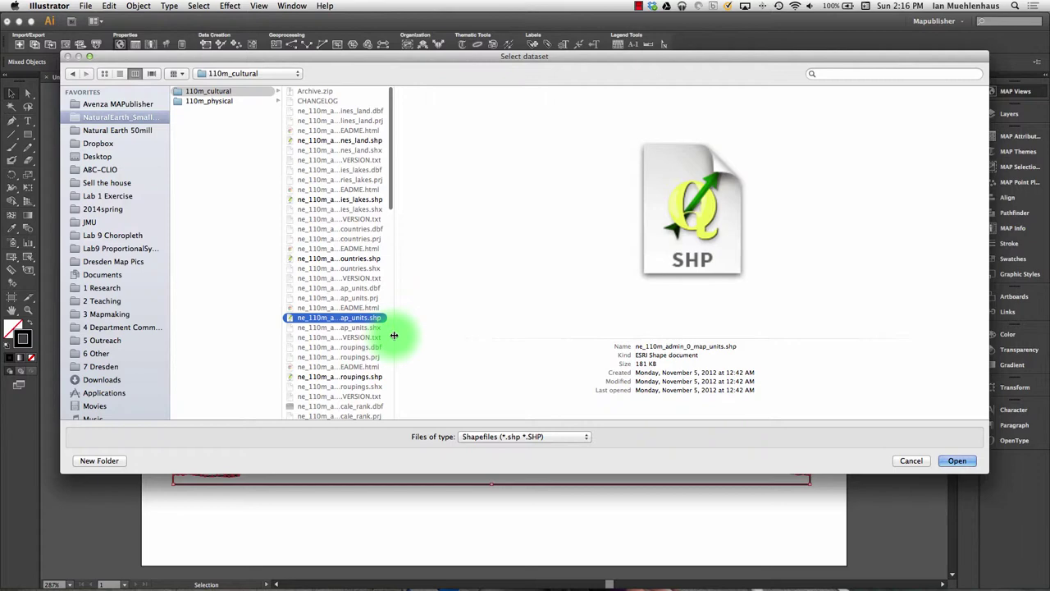
Step: Pick ne_110m_admin_1_states_provinces_lakes_shp.shp from the list and open it
left_click_drag(394, 333, 659, 333)
scroll(353, 250, "down", 5)
scroll(353, 250, "down", 5)
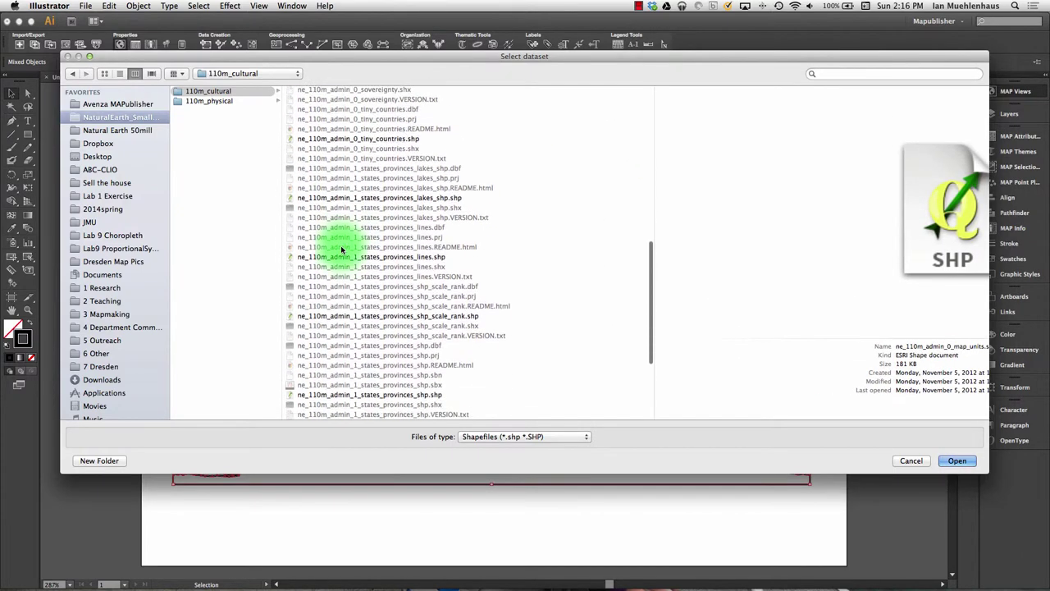
left_click(365, 244)
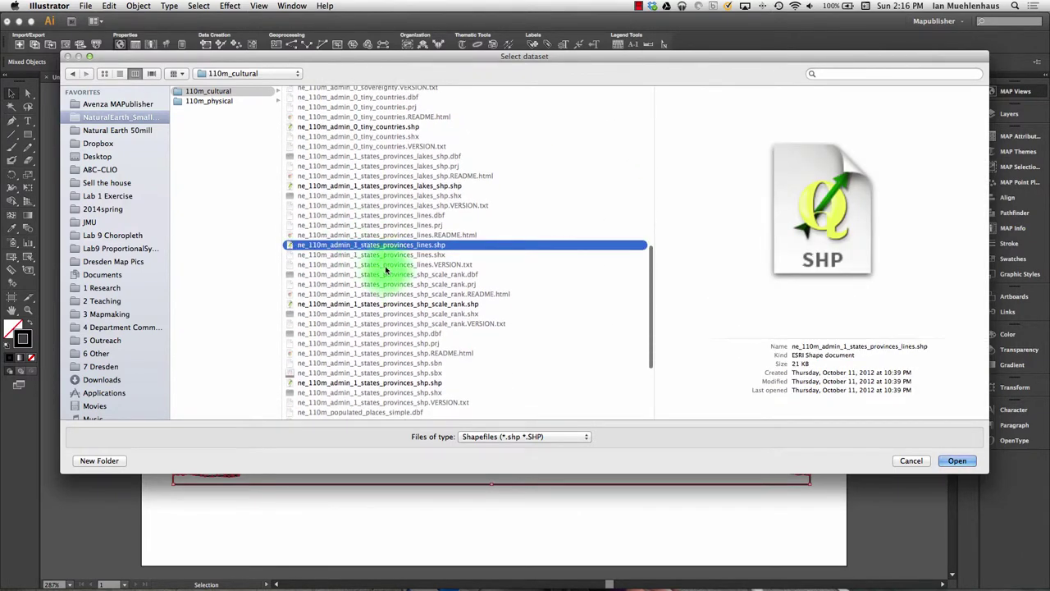
left_click(384, 185)
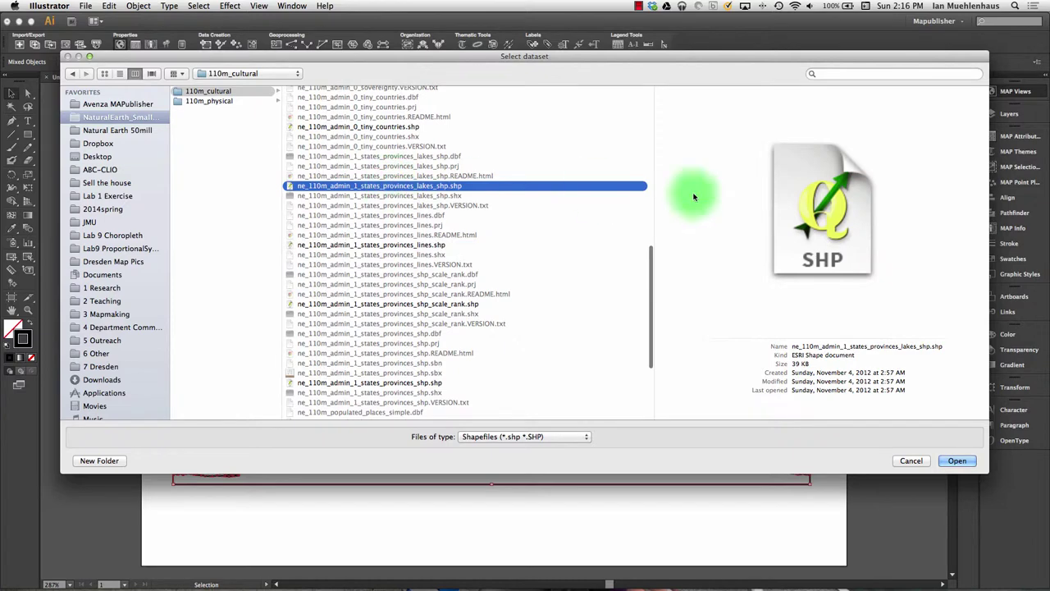
left_click(958, 460)
Step: Confirm the states import using 'Fit to page based on new MAP View' as a separate view
left_click(668, 238)
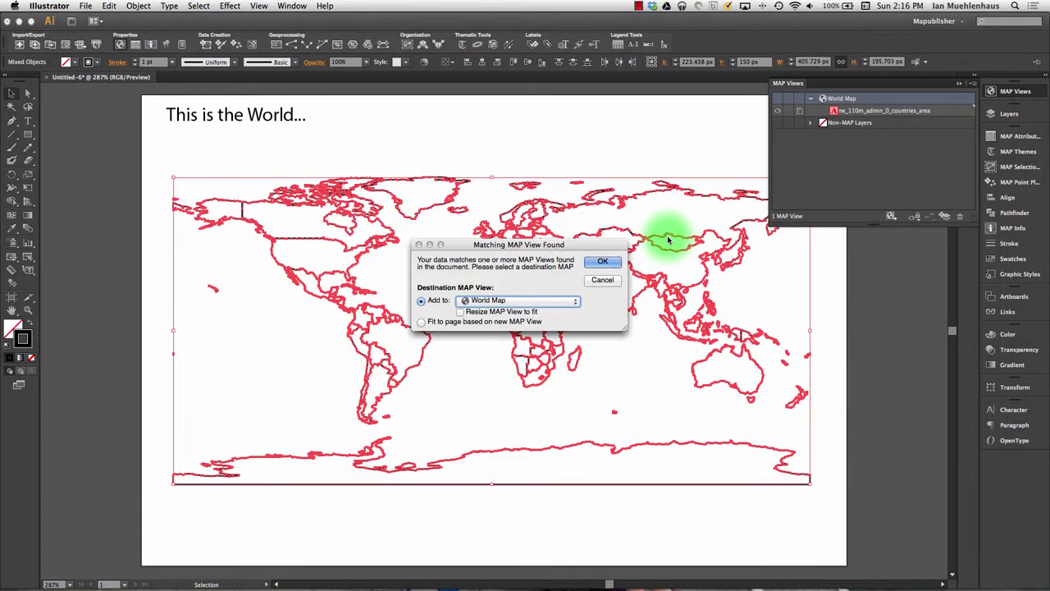
left_click(610, 269)
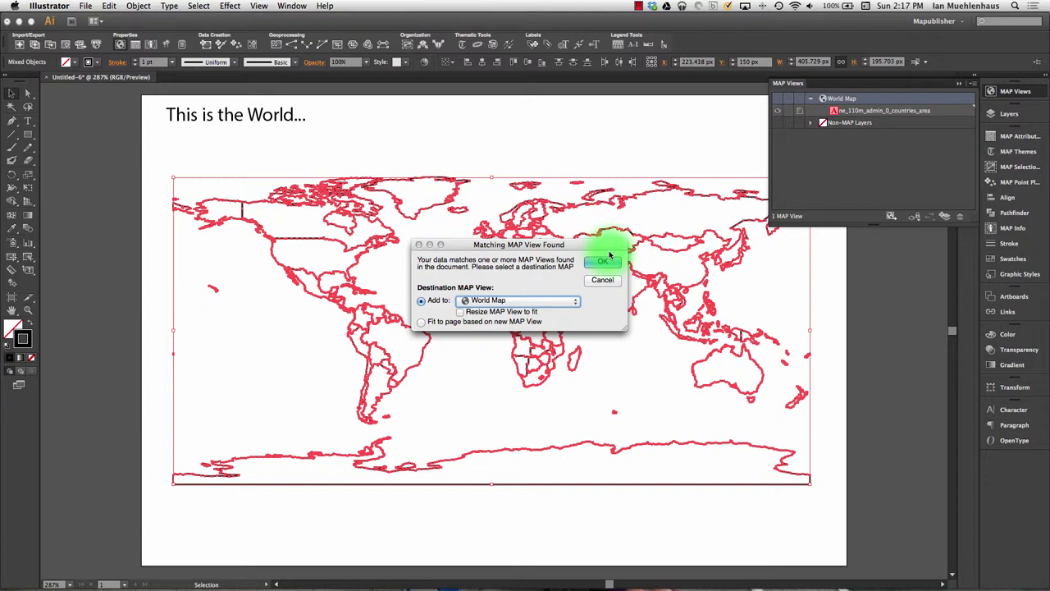
left_click(450, 323)
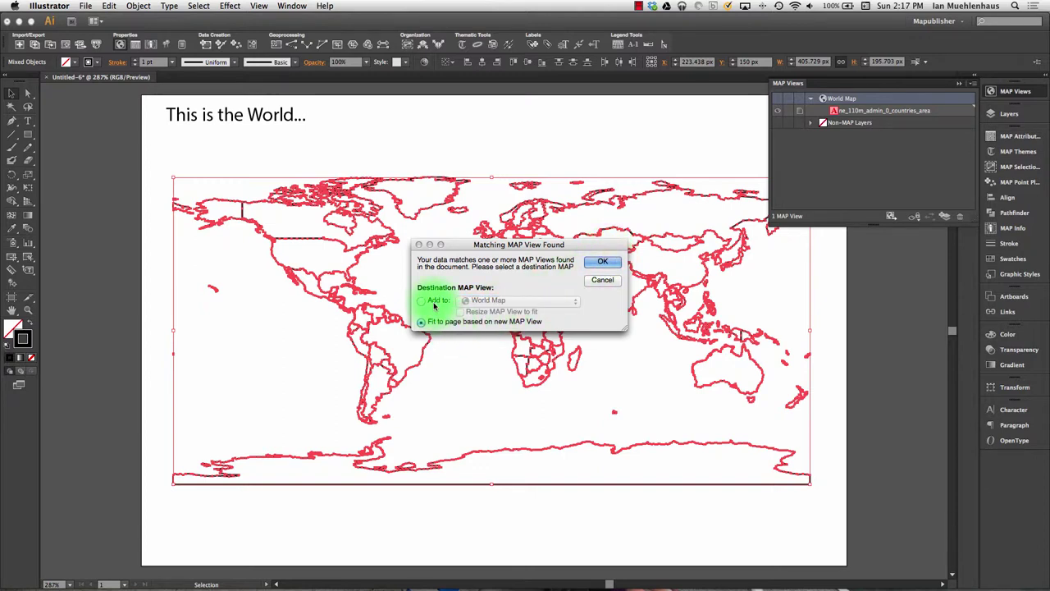
left_click(434, 302)
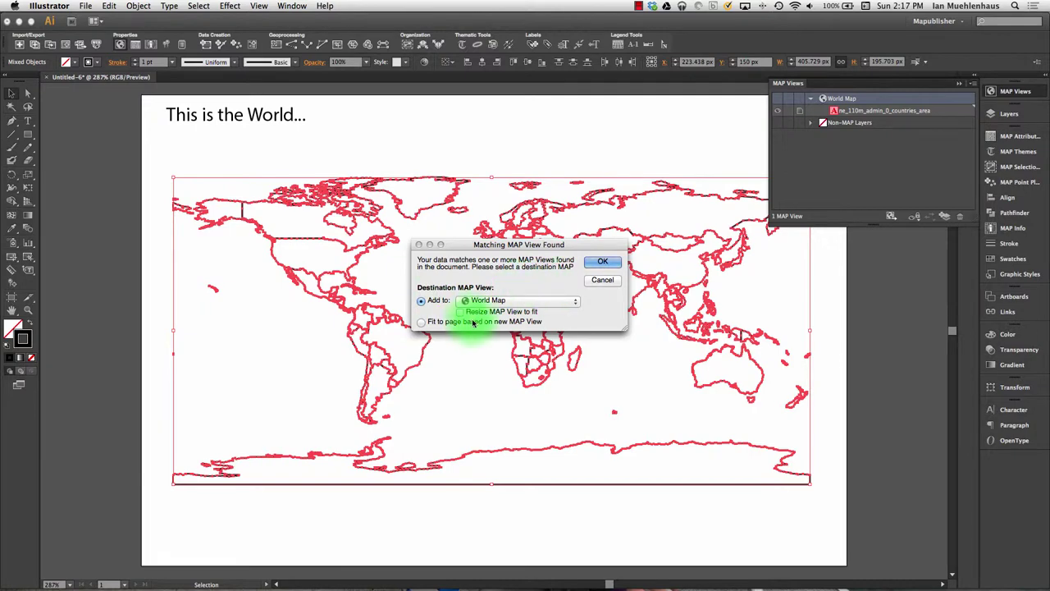
left_click(465, 324)
left_click(600, 262)
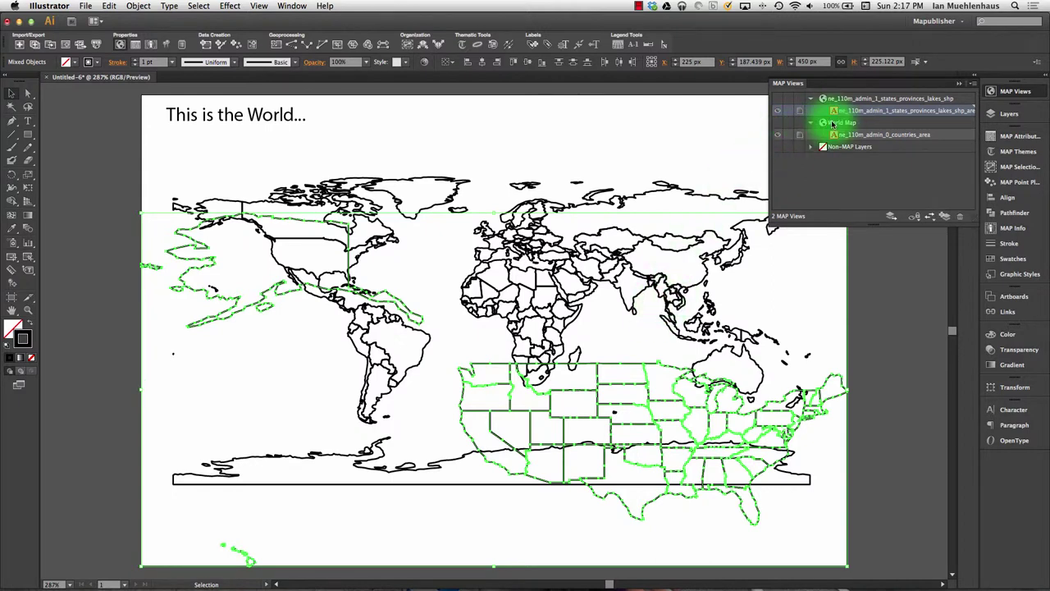
Step: Shift the World Map view box up so the map sits just below the title
double_click(851, 124)
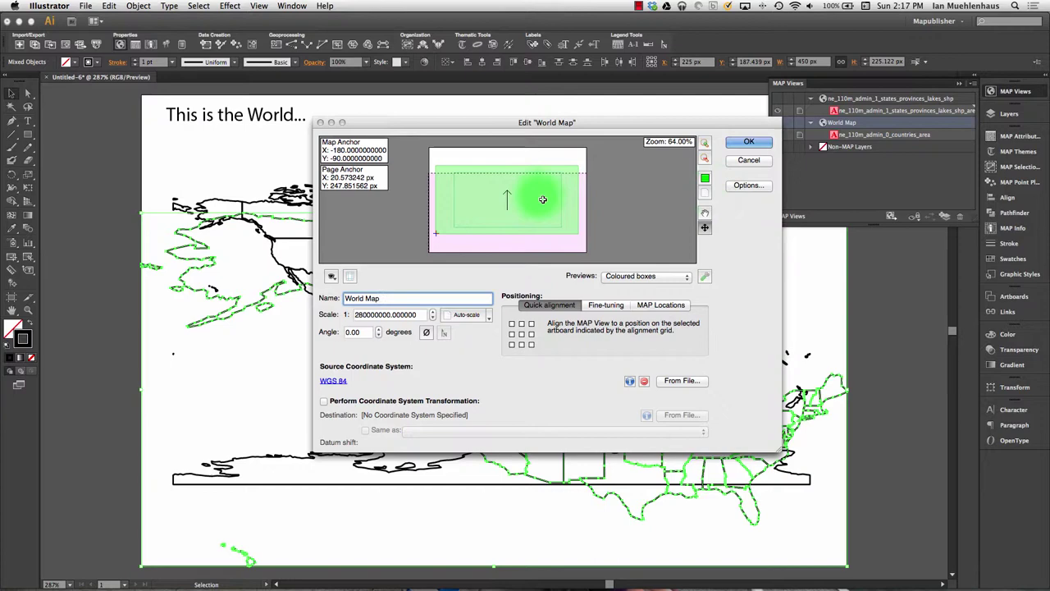
left_click_drag(532, 205, 526, 186)
left_click(754, 144)
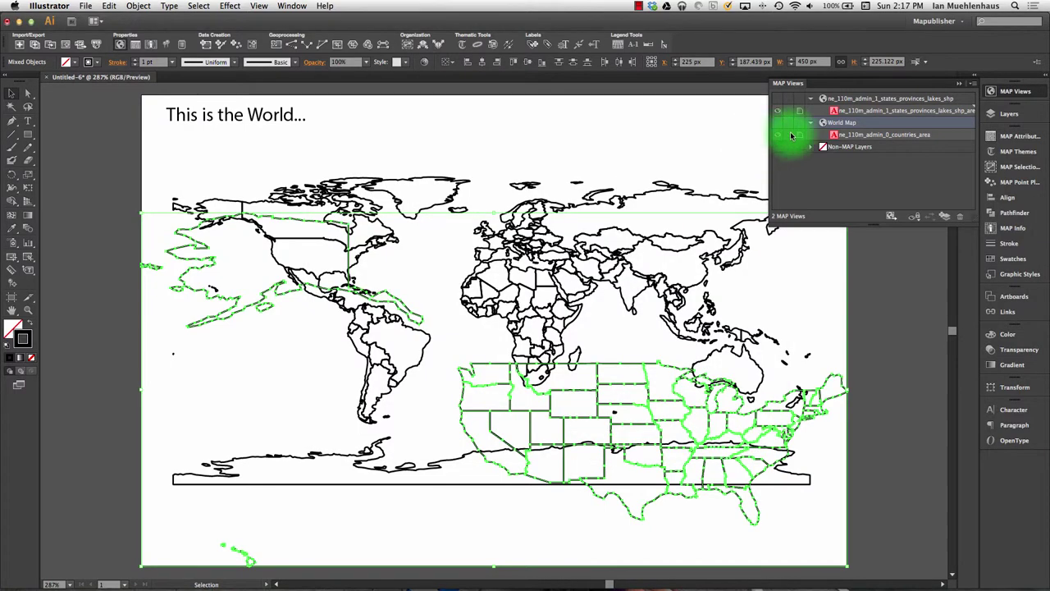
Step: Rename the states view 'US States', auto-scale it to 1:139980486.196270, and move it lower right
double_click(857, 99)
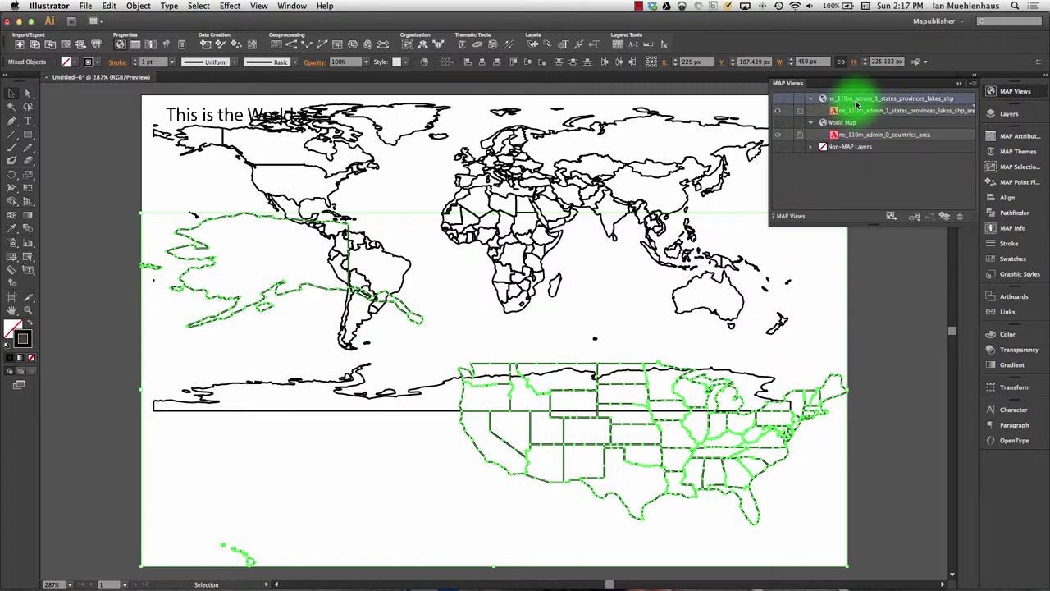
double_click(443, 297)
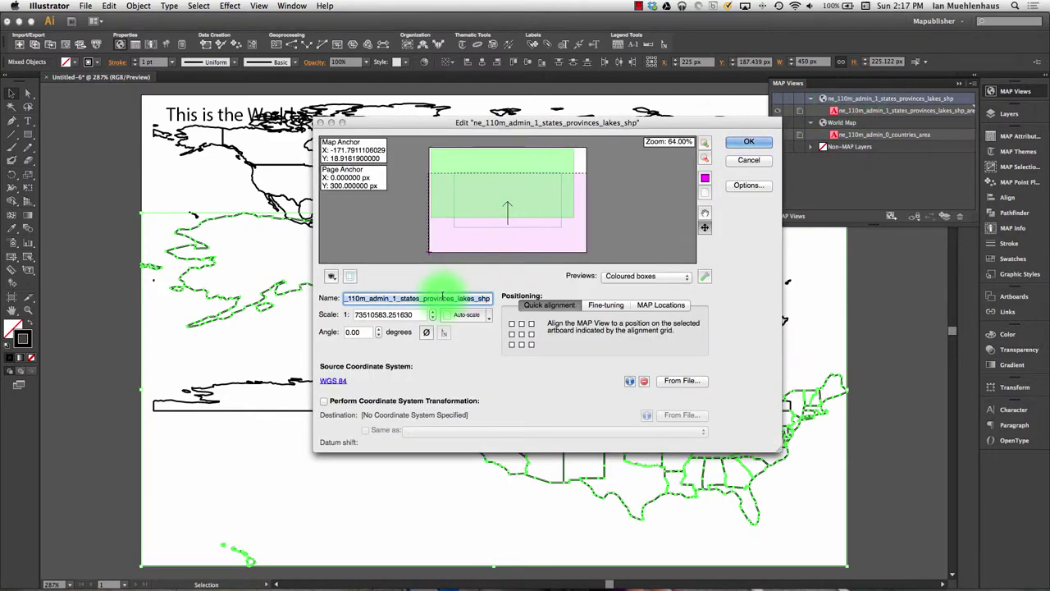
type("US States")
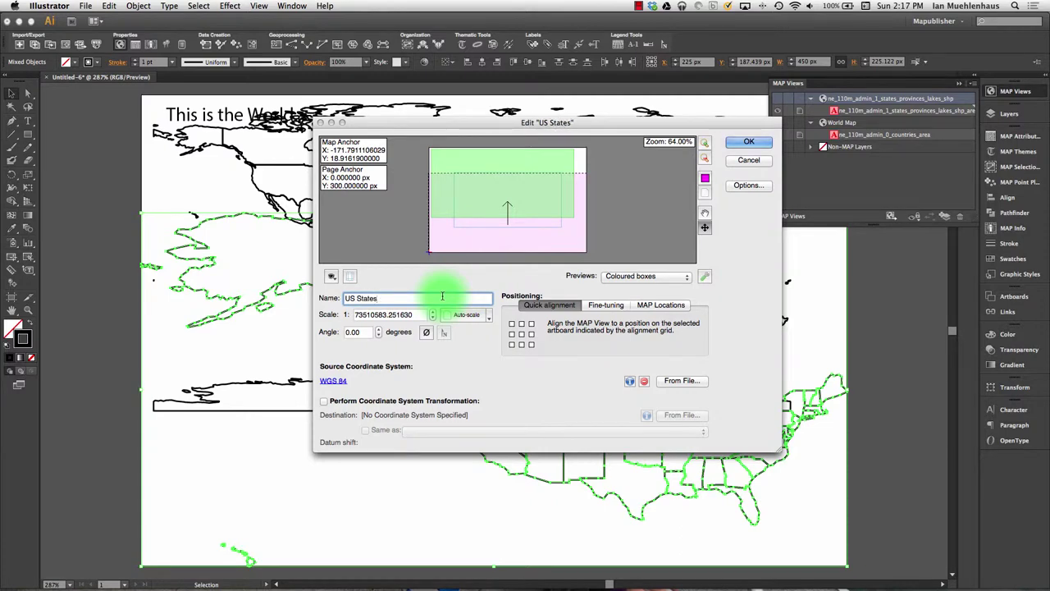
left_click(463, 315)
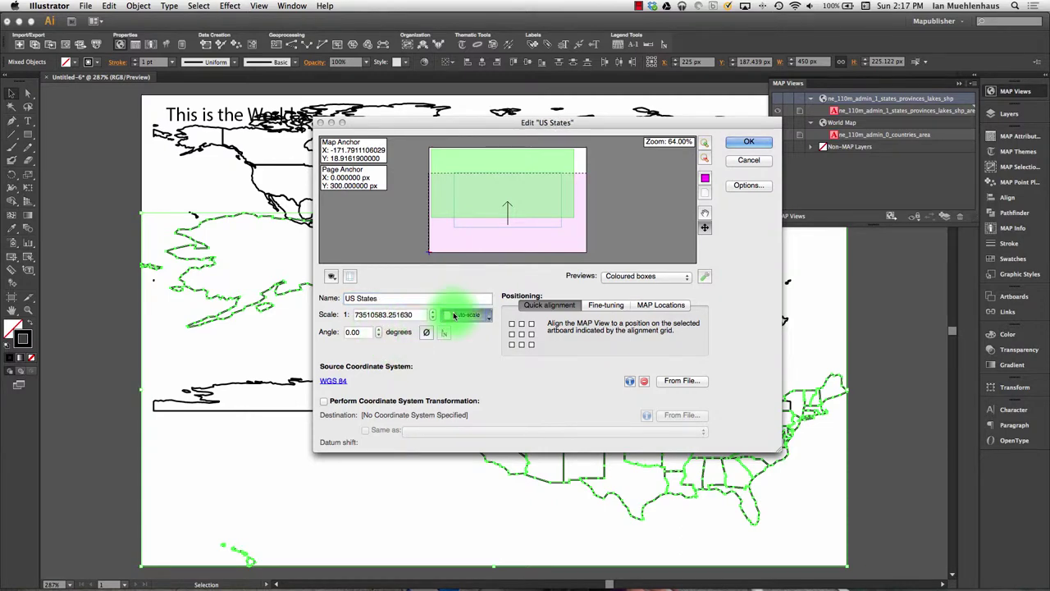
left_click(432, 313)
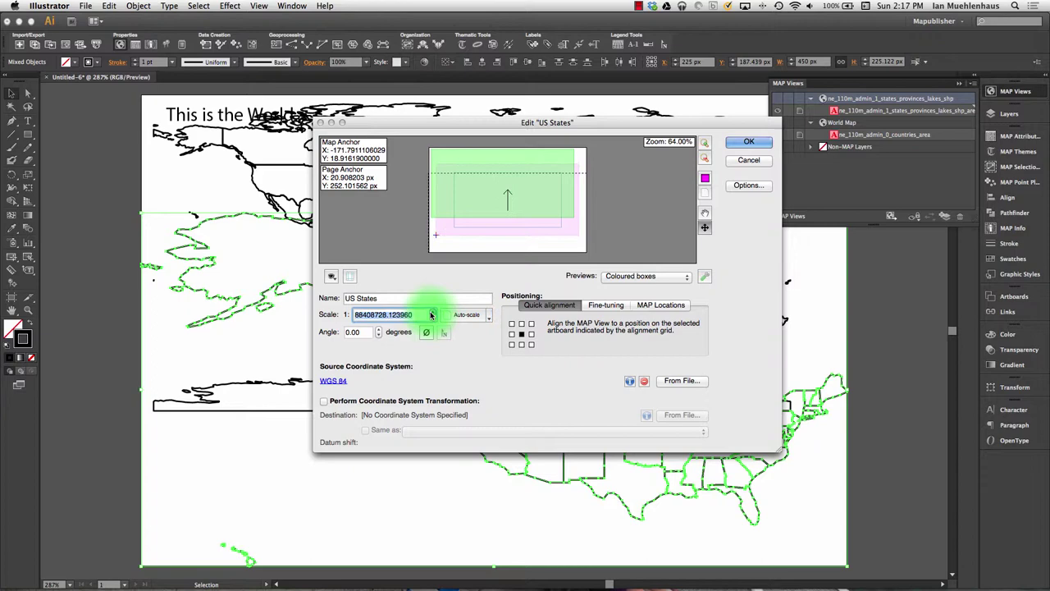
left_click(432, 314)
mouse_move(527, 222)
left_mouse_down()
mouse_move(493, 197)
mouse_move(535, 226)
left_mouse_up()
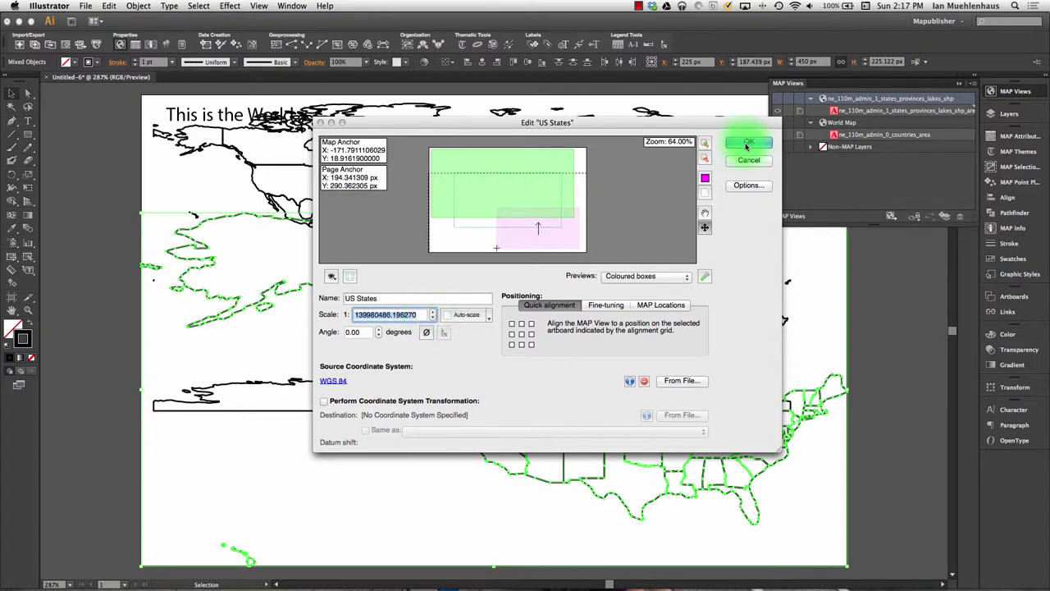
left_click(746, 144)
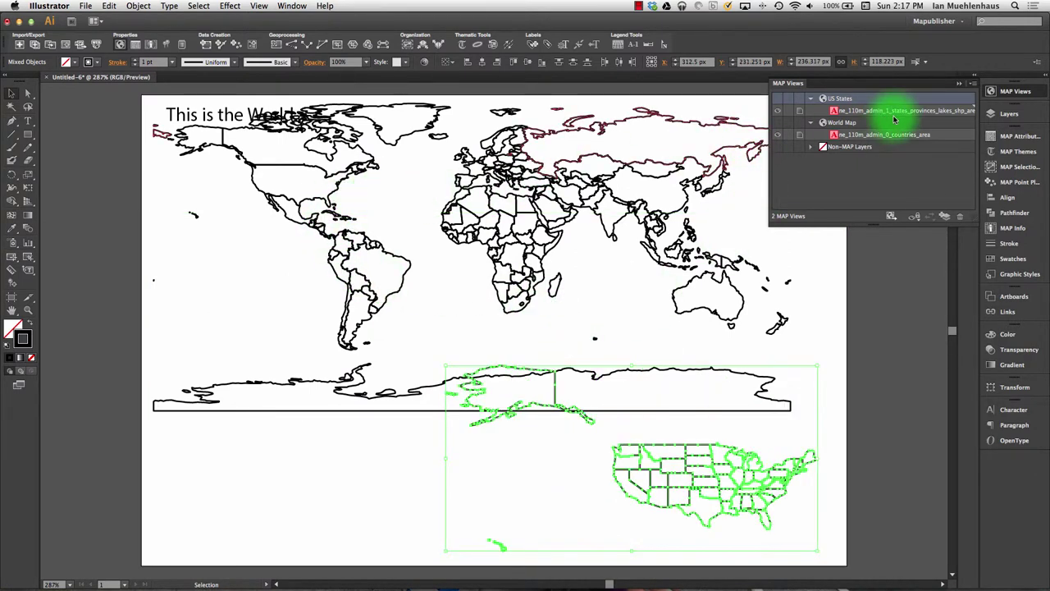
Step: Drag the US states data layer into the World Map view and nudge it over the map
left_click(881, 180)
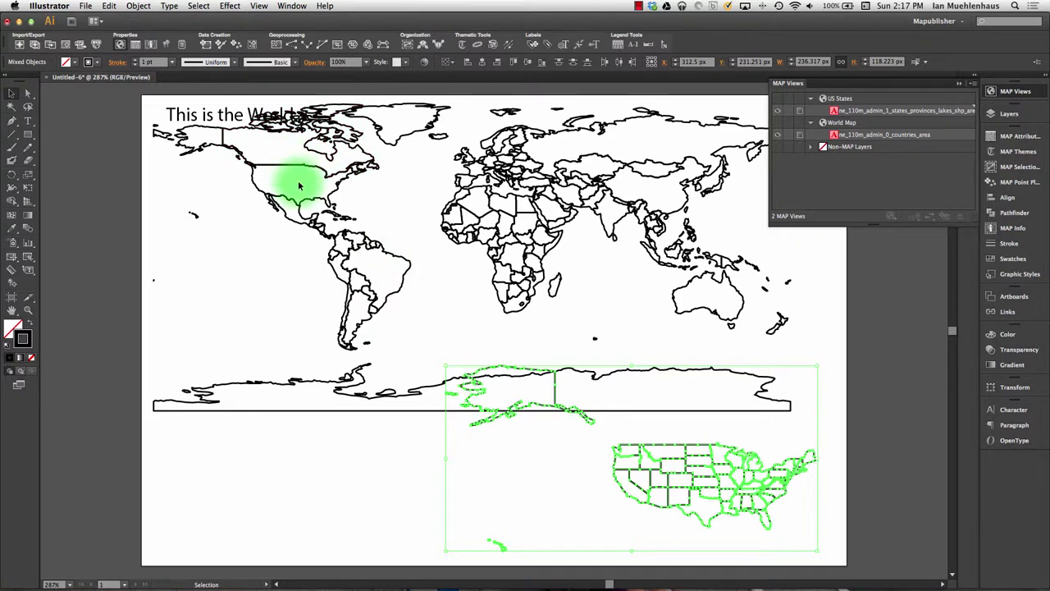
left_click(898, 112)
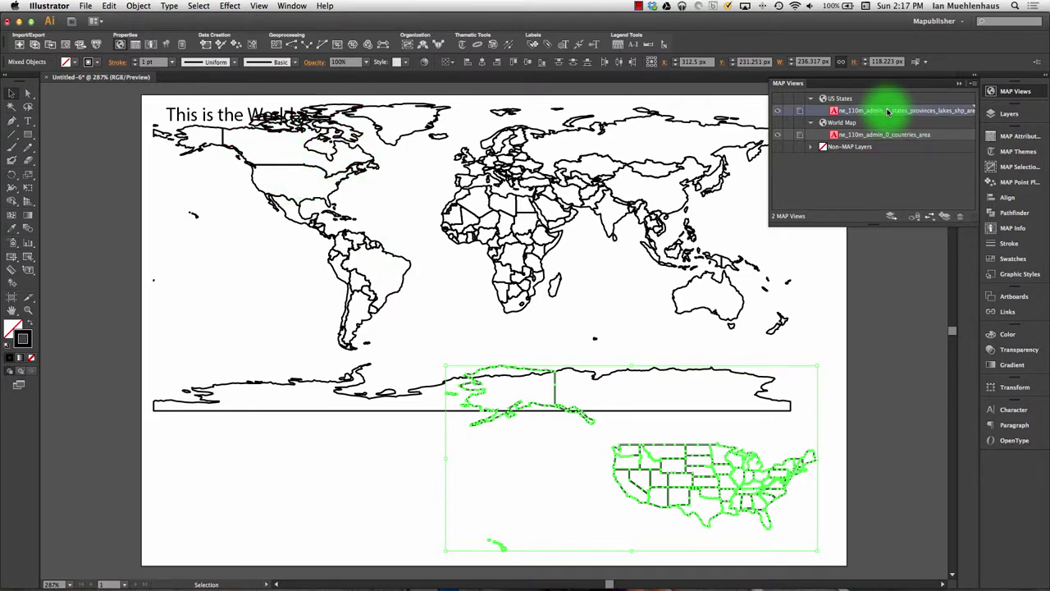
left_click_drag(887, 111, 887, 138)
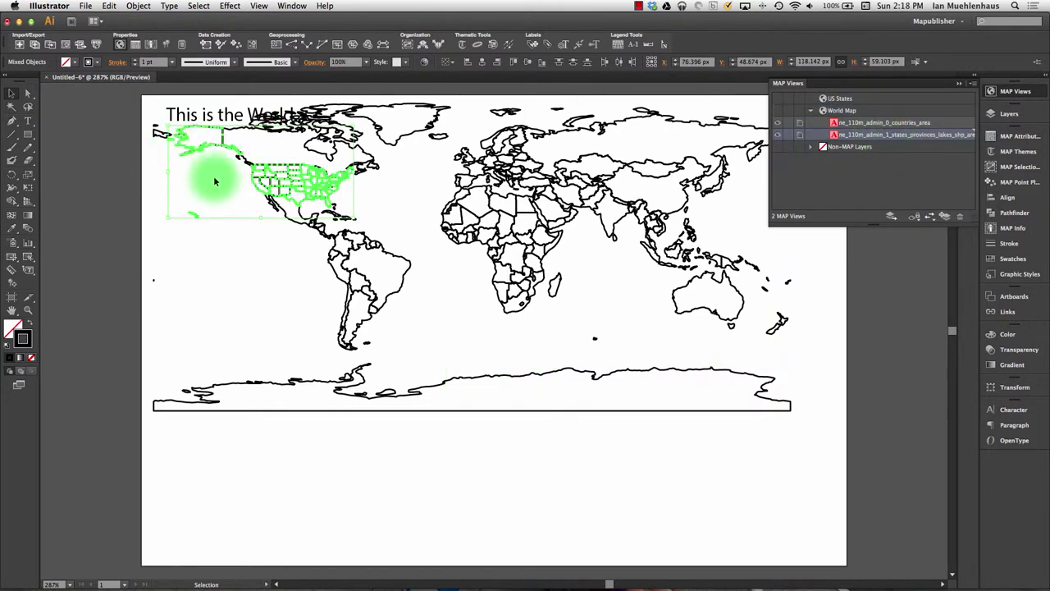
left_click_drag(237, 173, 310, 197)
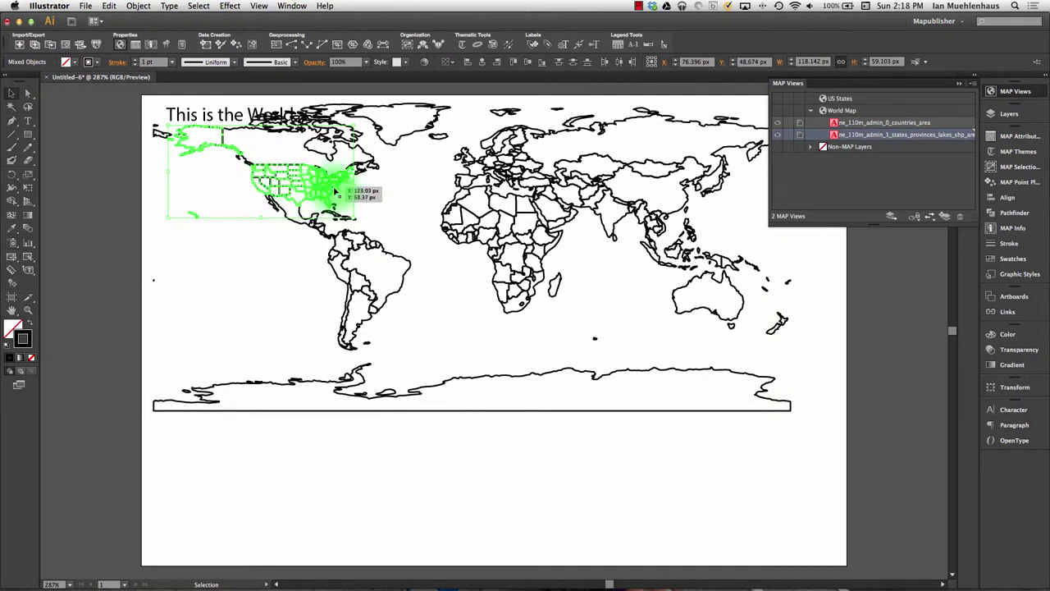
Step: Select the countries layer with the states layer and move both into the US States view
double_click(842, 110)
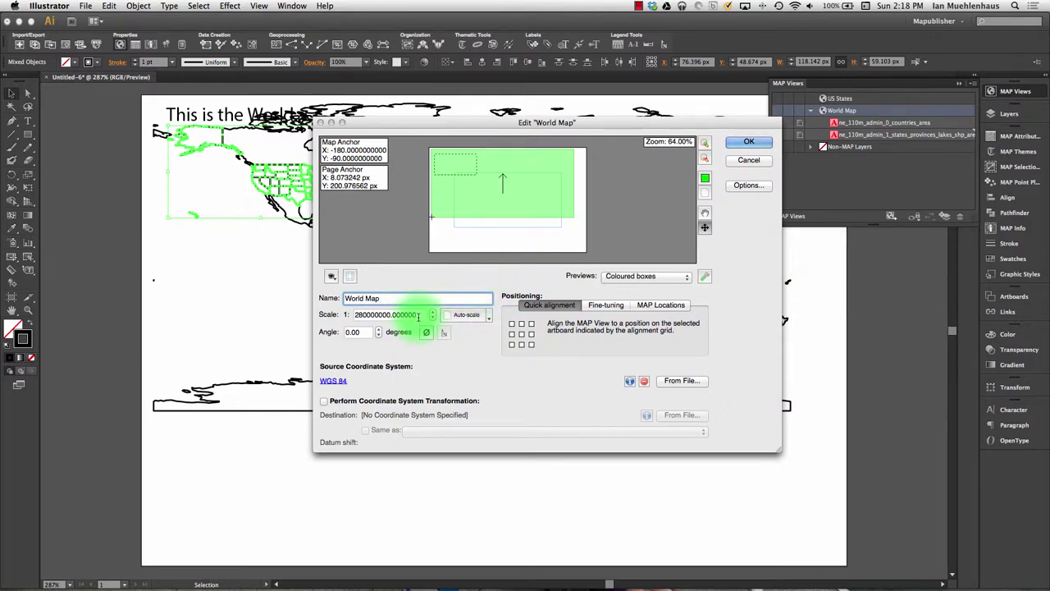
left_click(748, 141)
left_click(848, 124)
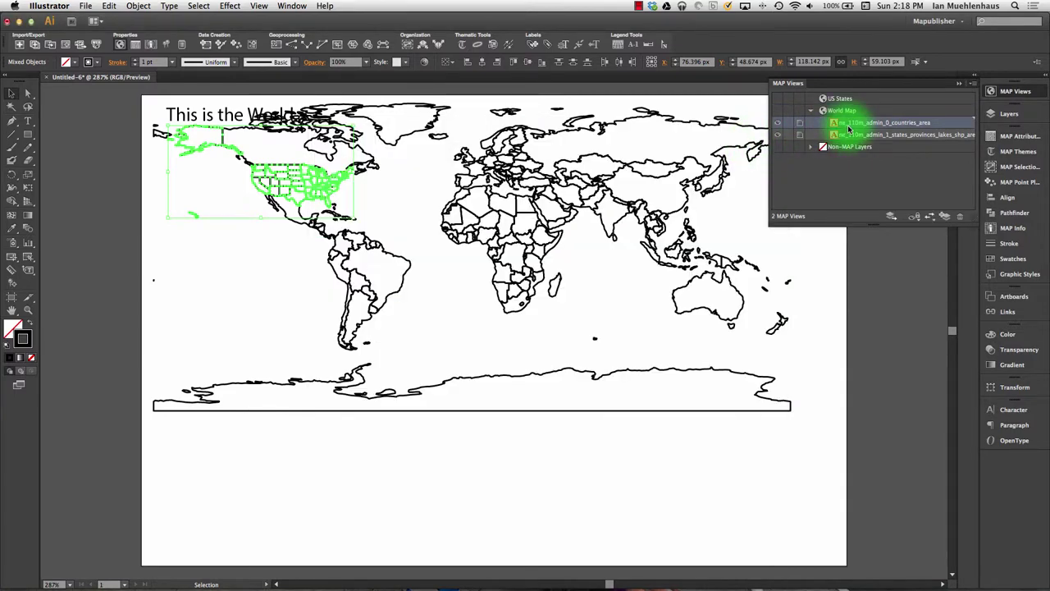
left_click_drag(848, 133, 854, 104)
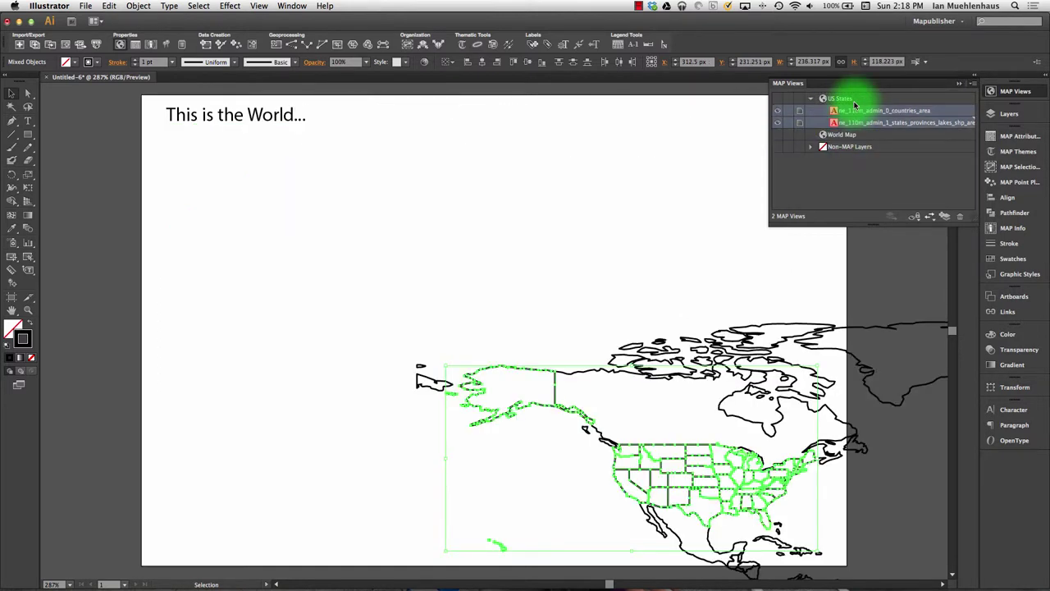
key("space")
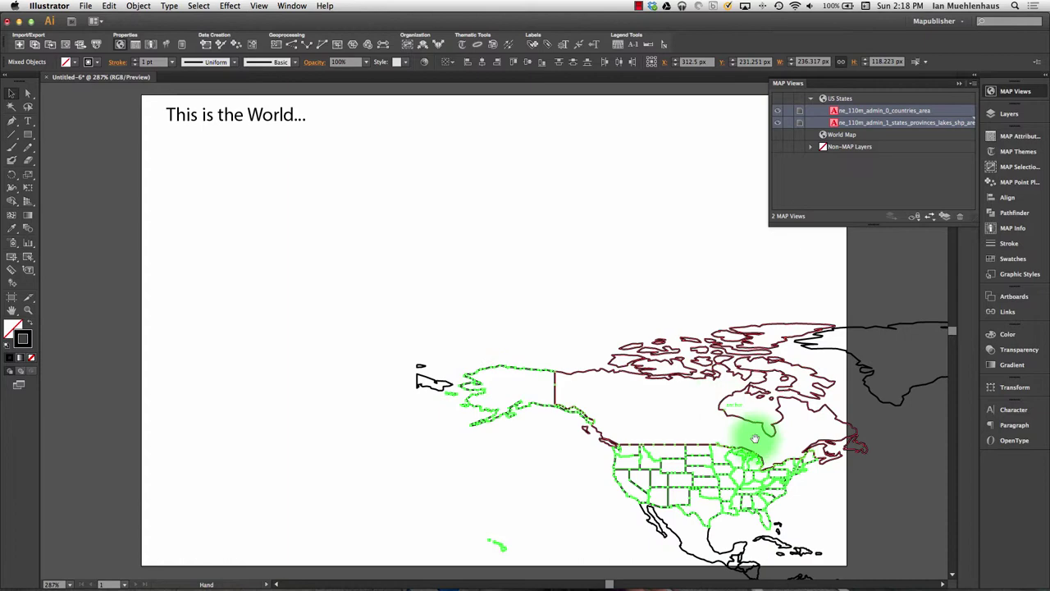
left_click_drag(755, 439, 816, 492)
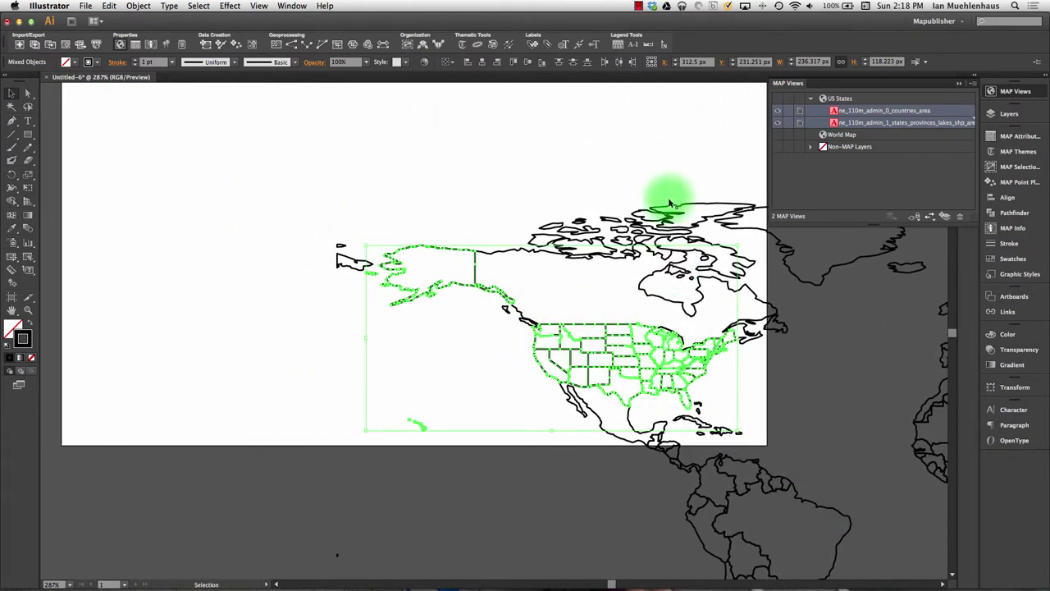
double_click(862, 97)
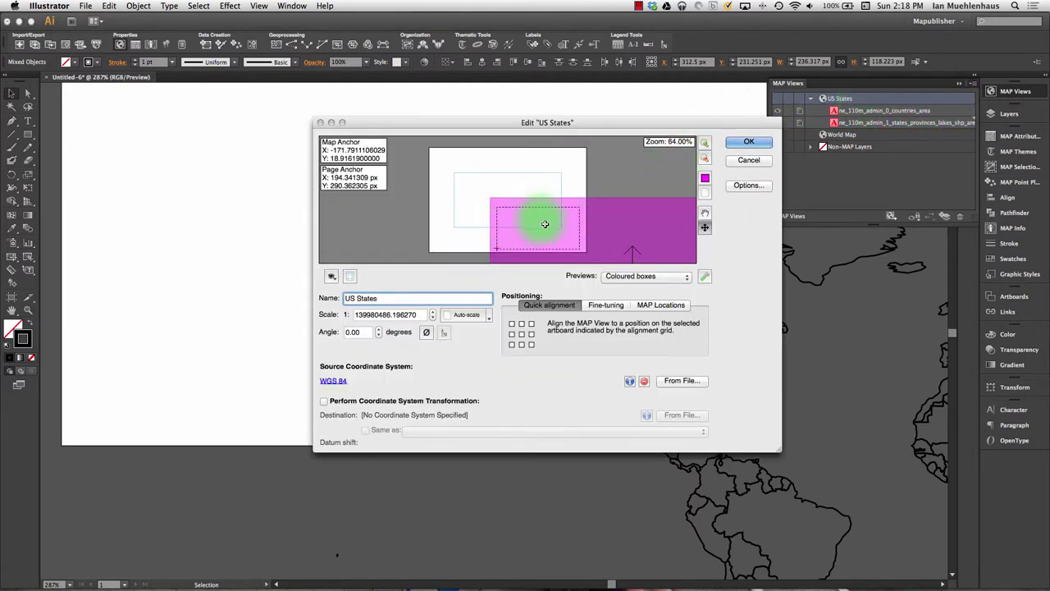
left_click(748, 143)
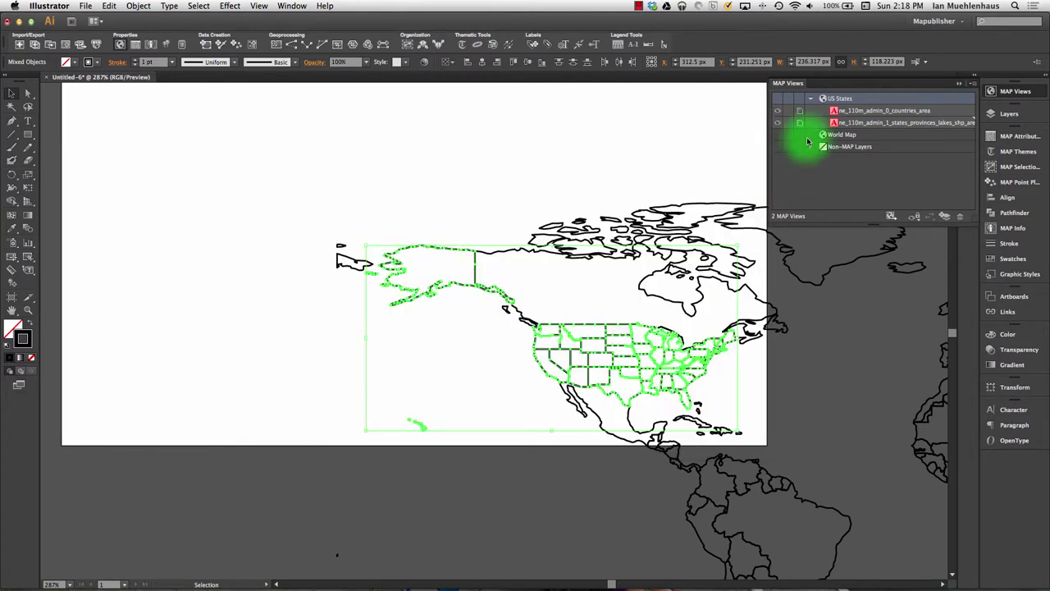
left_click(851, 112)
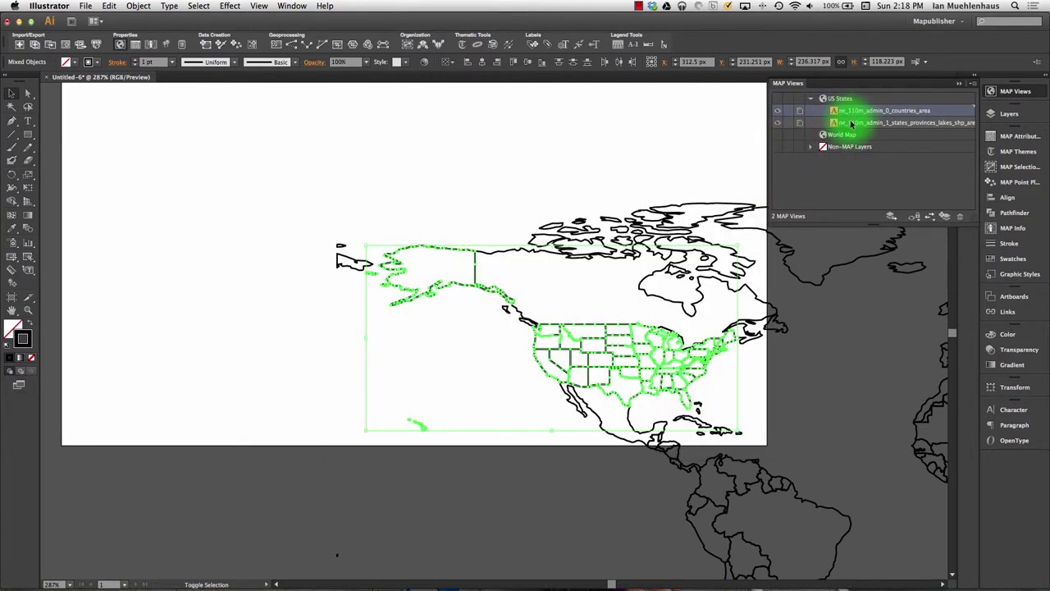
left_click(844, 134)
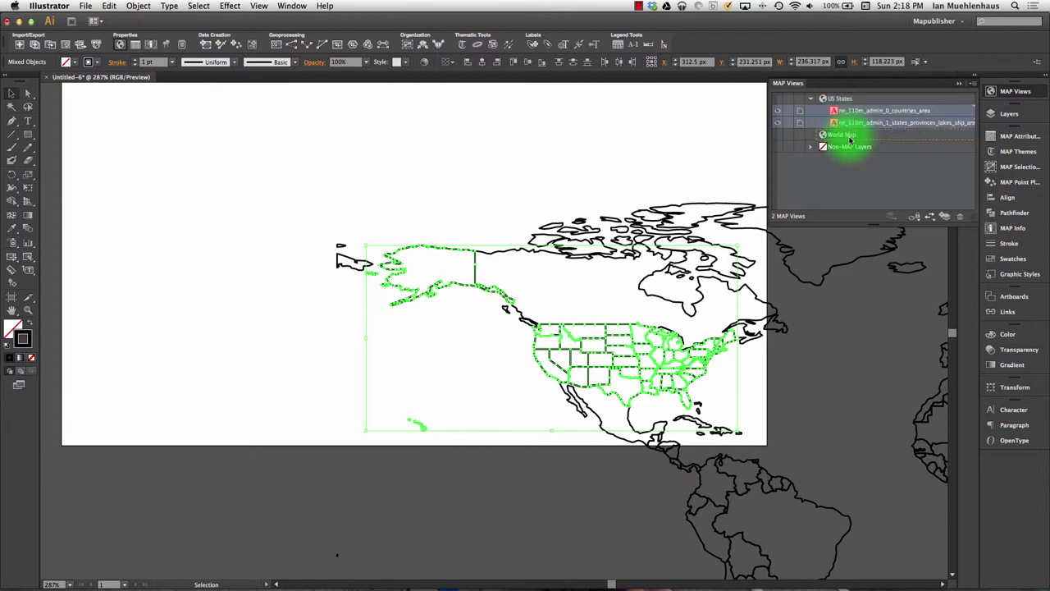
Step: Select the empty US States view and remove it with the MAP Views panel trash icon
left_click(837, 99)
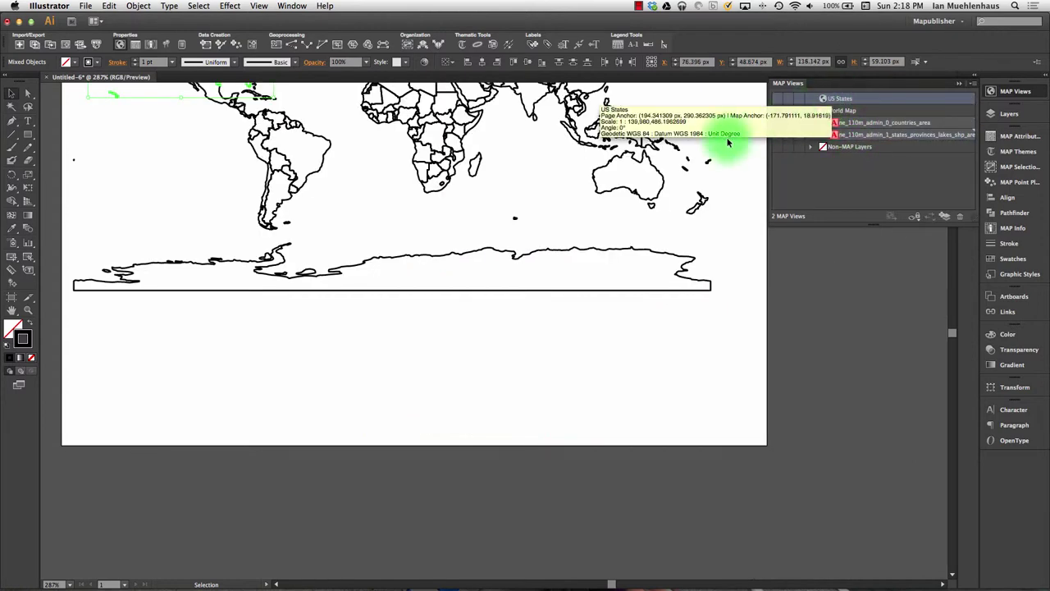
left_click(709, 148)
key("v")
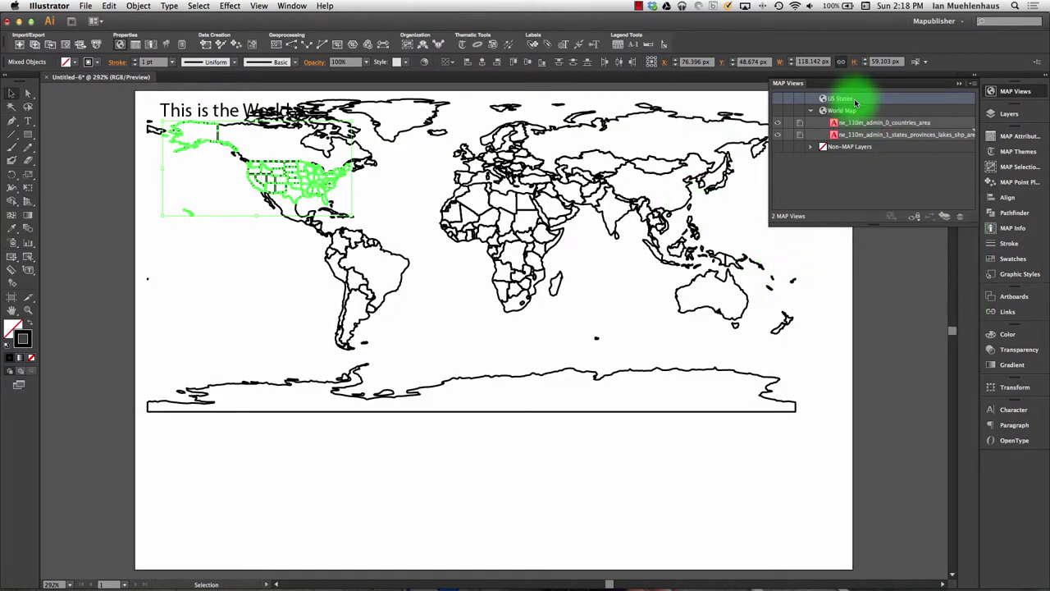
left_click(962, 216)
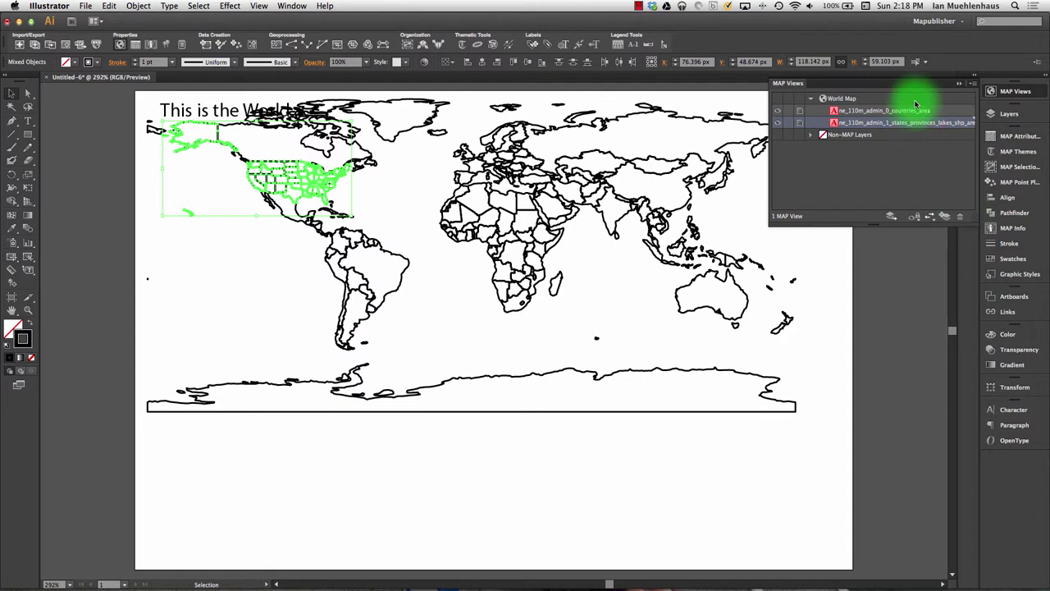